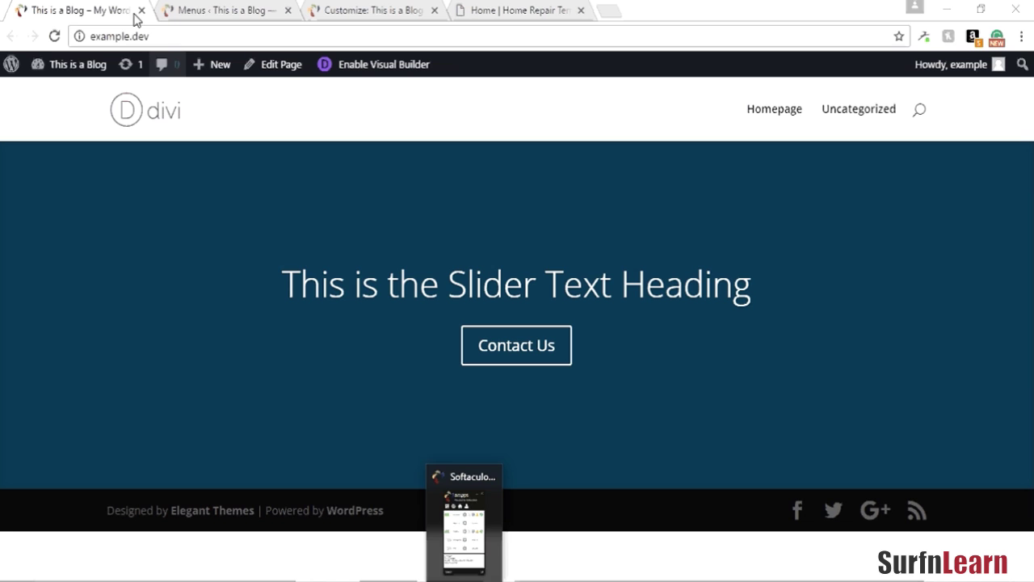
Add a custom link named "Custom Link 1" with the URL # to the Primary menu in the WordPress menu editor.
click(253, 8)
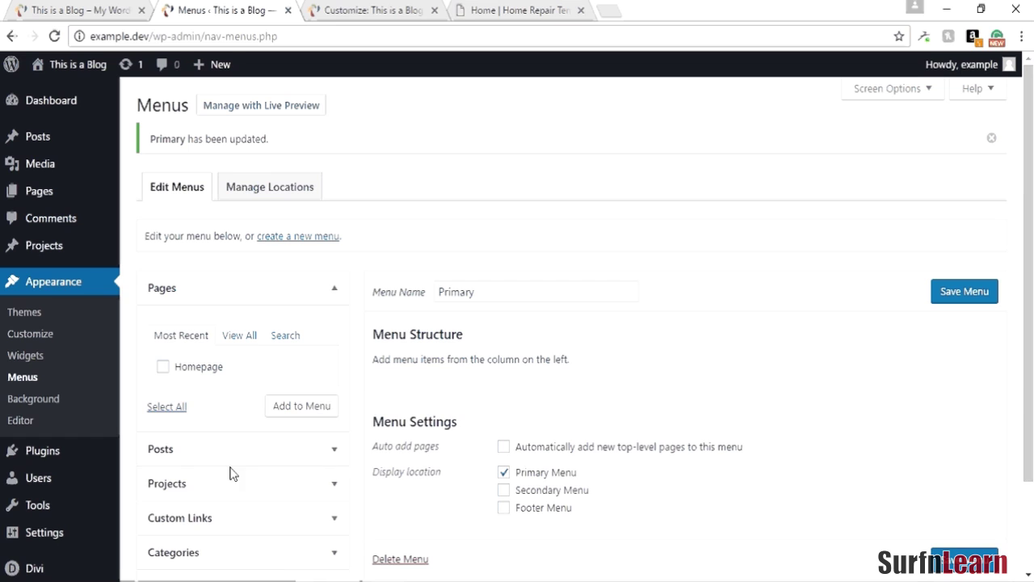
click(201, 519)
drag(263, 439, 201, 443)
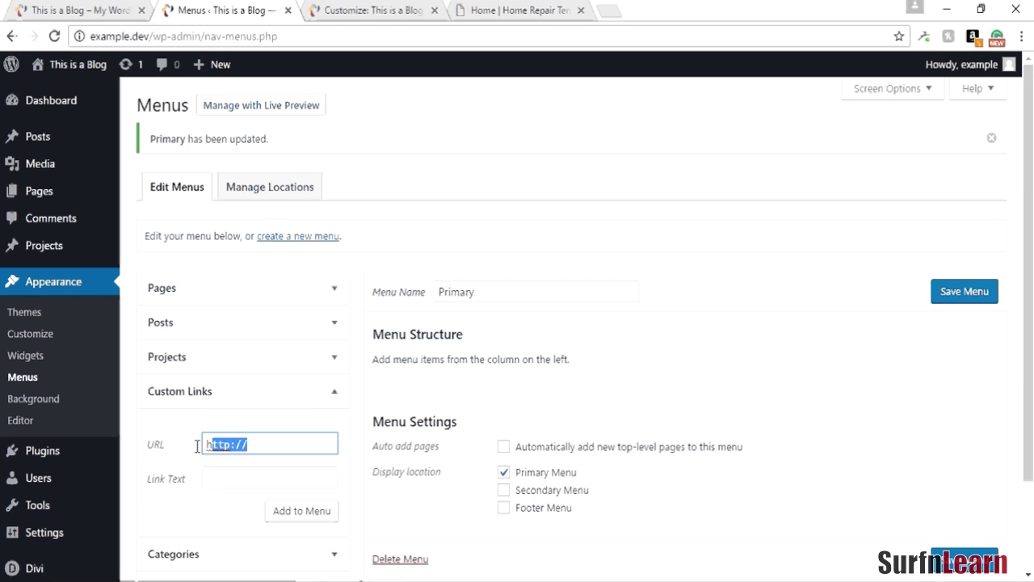
text(#)
key(Tab)
text(Custom )
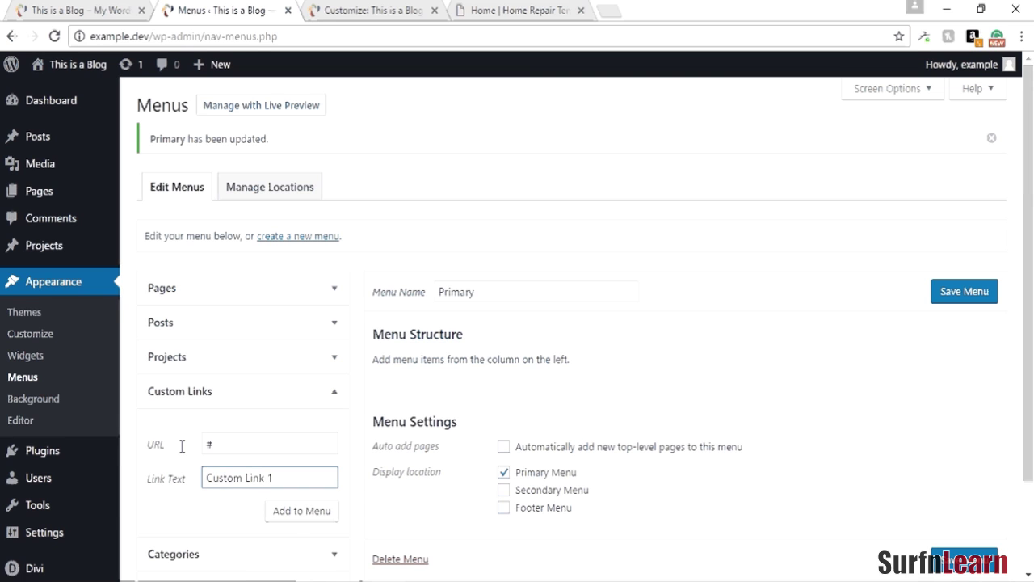
text(Link 1)
click(298, 517)
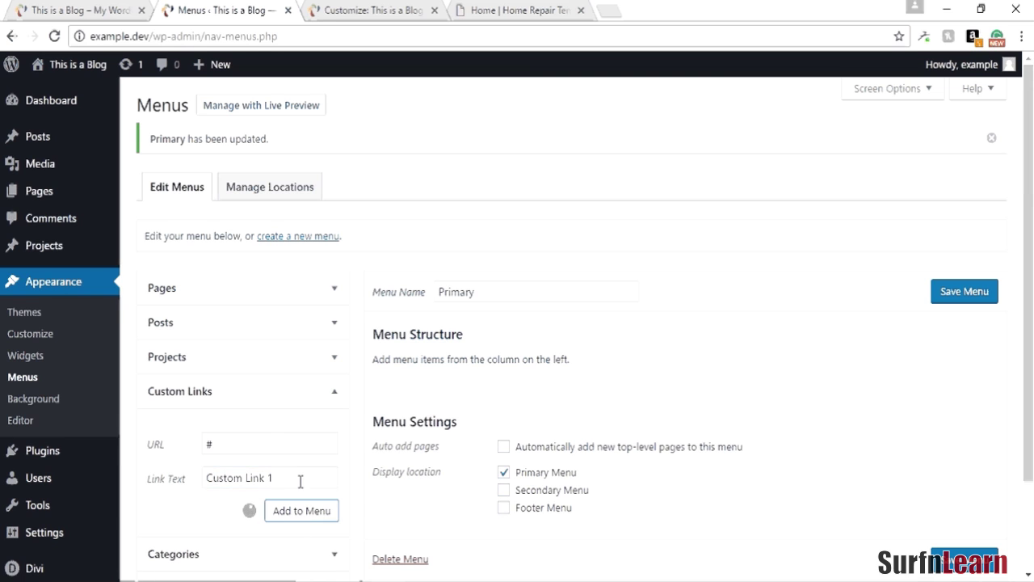
Add a second custom link named "Custom Link 2" with the URL # to the Primary menu.
mouse_move(86, 462)
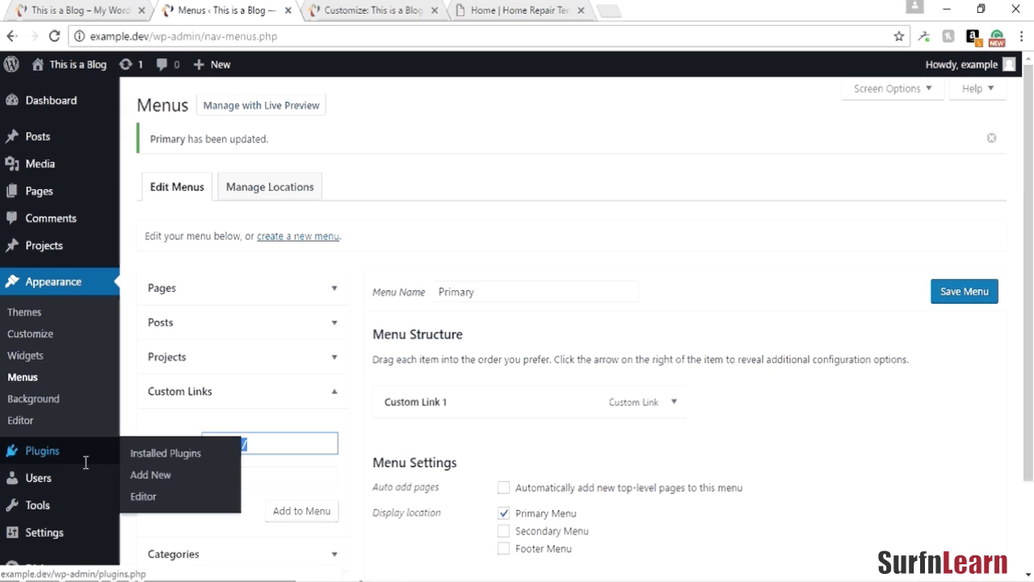
key(Tab)
text(Custom)
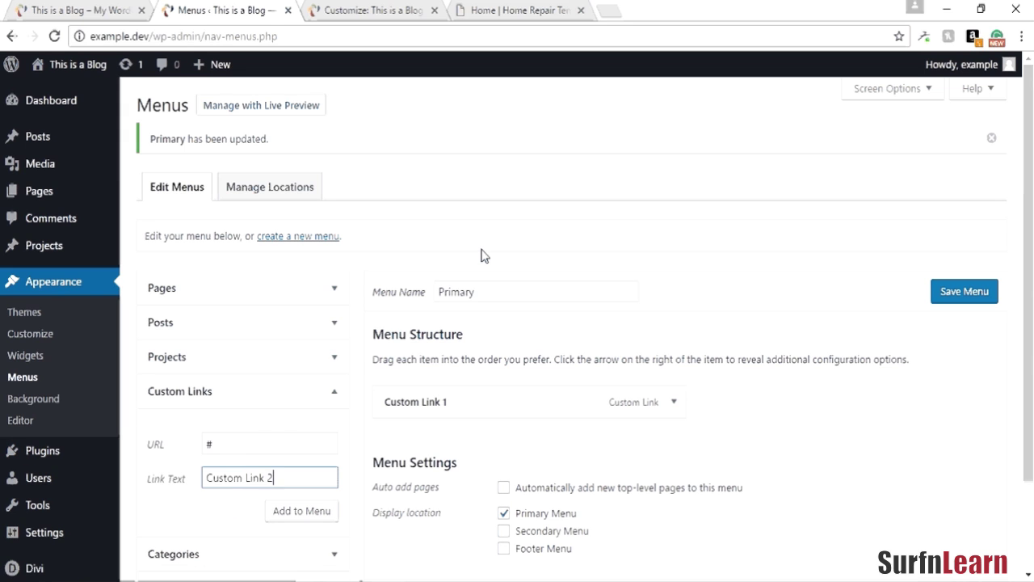
click(299, 510)
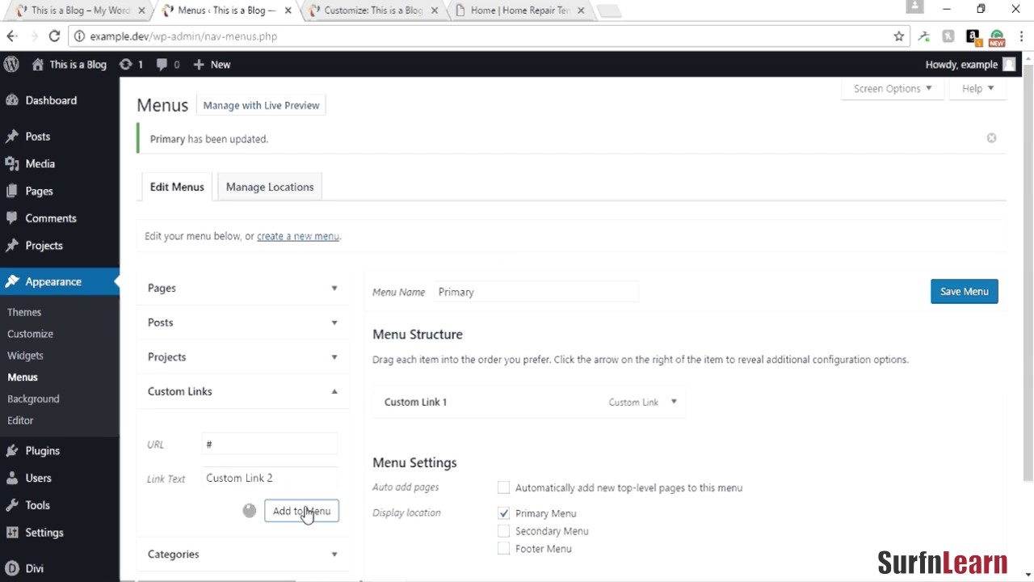
Add a third custom link named "Custom Link 3" with the URL # to the Primary menu.
click(280, 471)
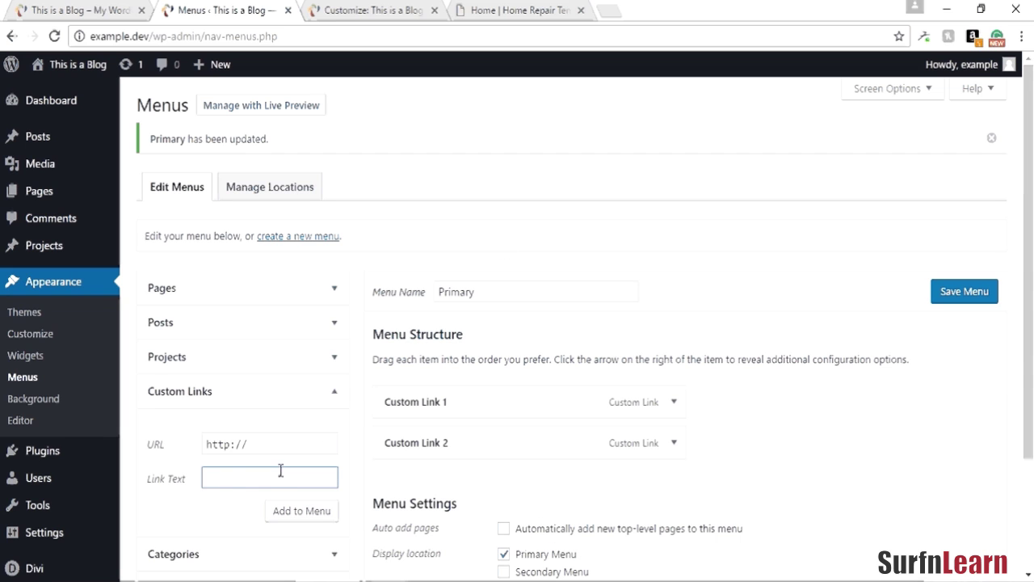
text(Custom Link 3)
key(Tab)
text(#)
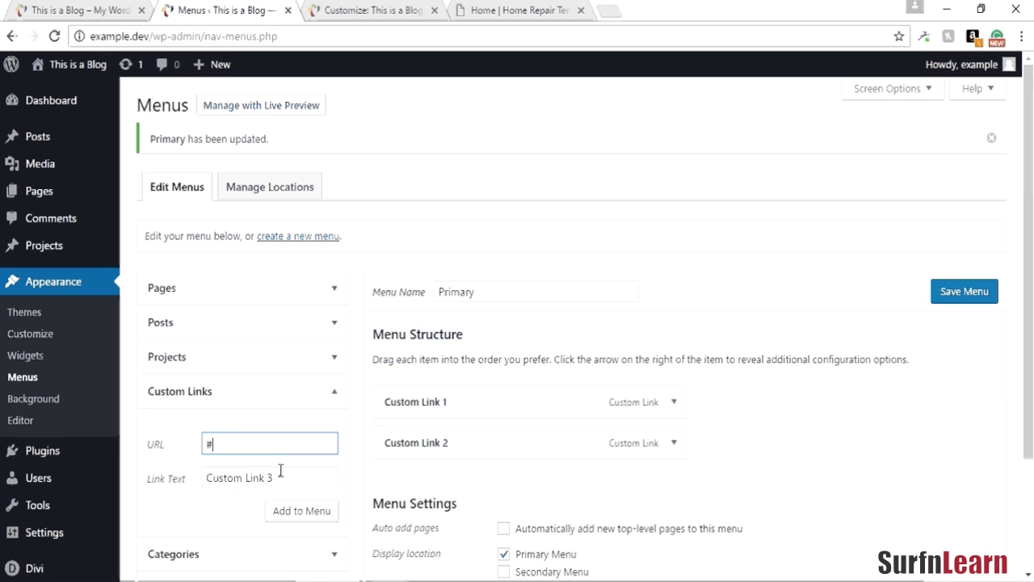
click(299, 510)
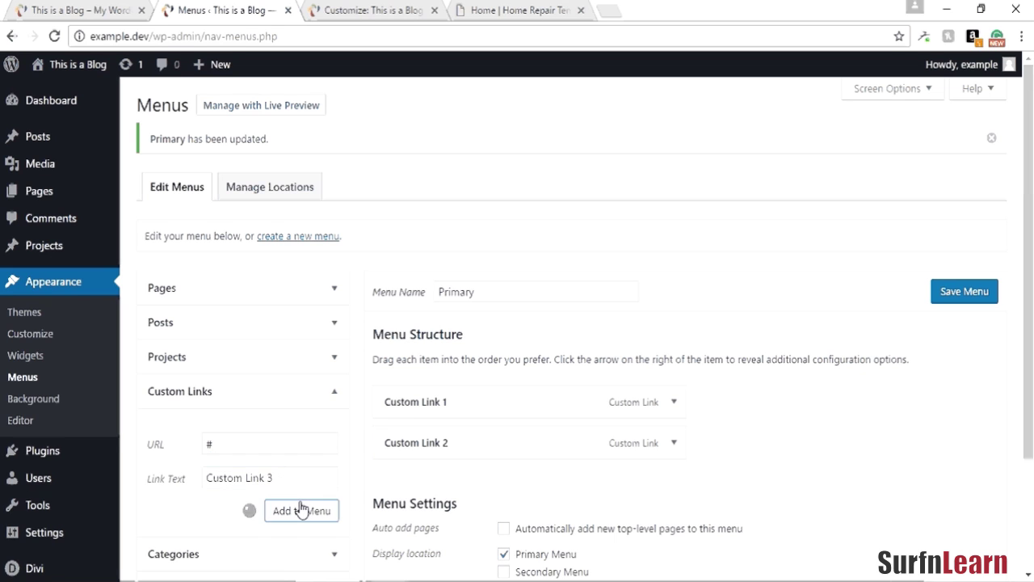
Nest Custom Link 2 and Custom Link 3 as sub items of Custom Link 1 and save the menu.
drag(577, 430, 553, 459)
drag(541, 483, 570, 482)
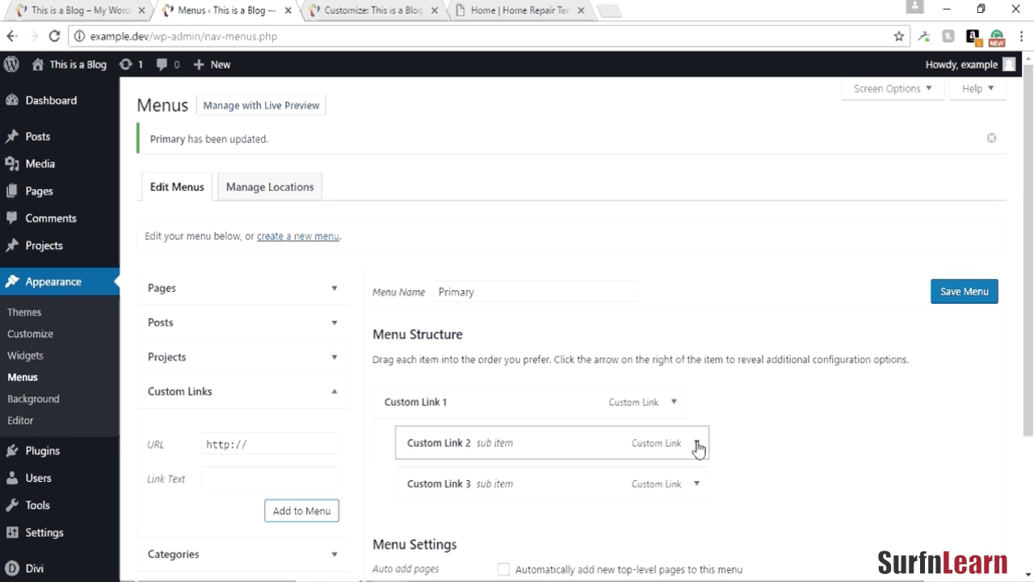
click(962, 299)
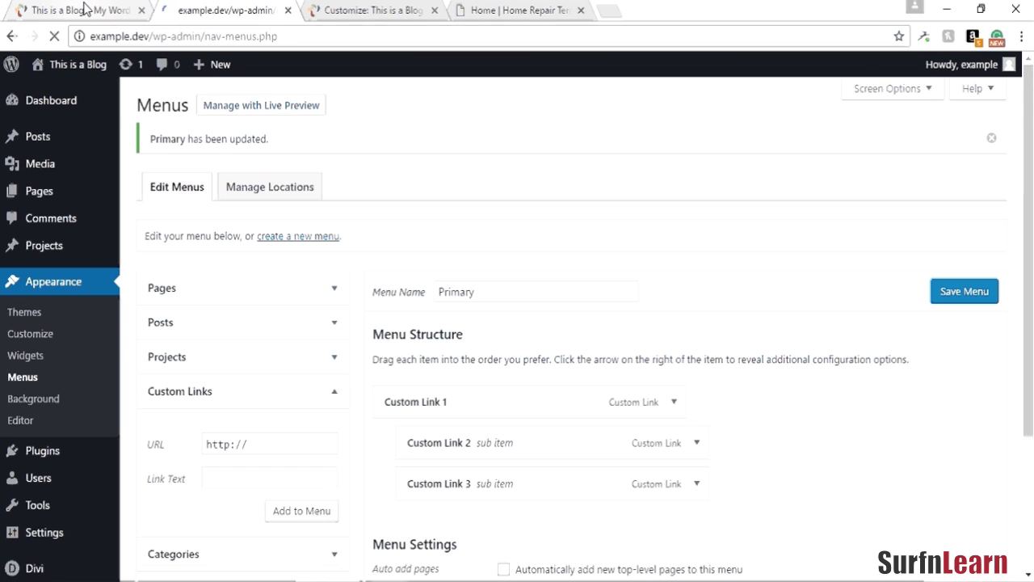
Reload the site's front page and examine the submenu of Custom Link 1.
click(83, 9)
click(54, 35)
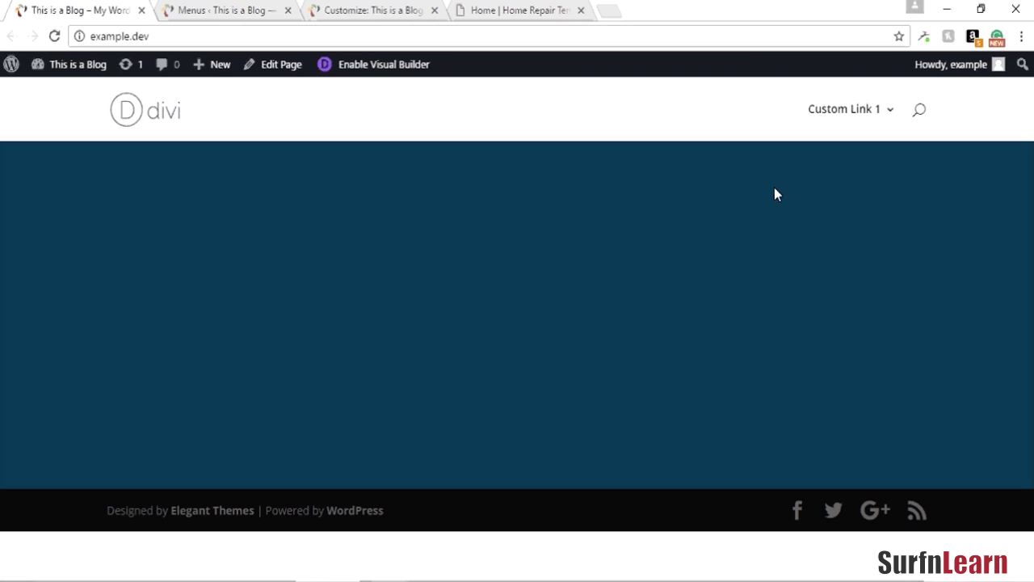
mouse_move(845, 113)
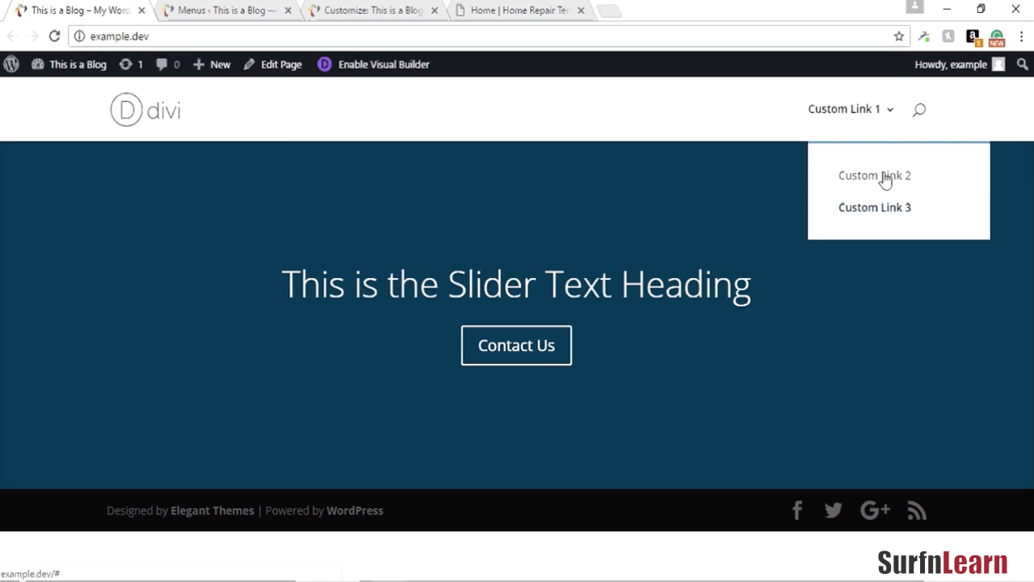
Add the rule "#top-menu li li a { background: #222; }" to the Divi child theme's style.css and update the file.
click(224, 9)
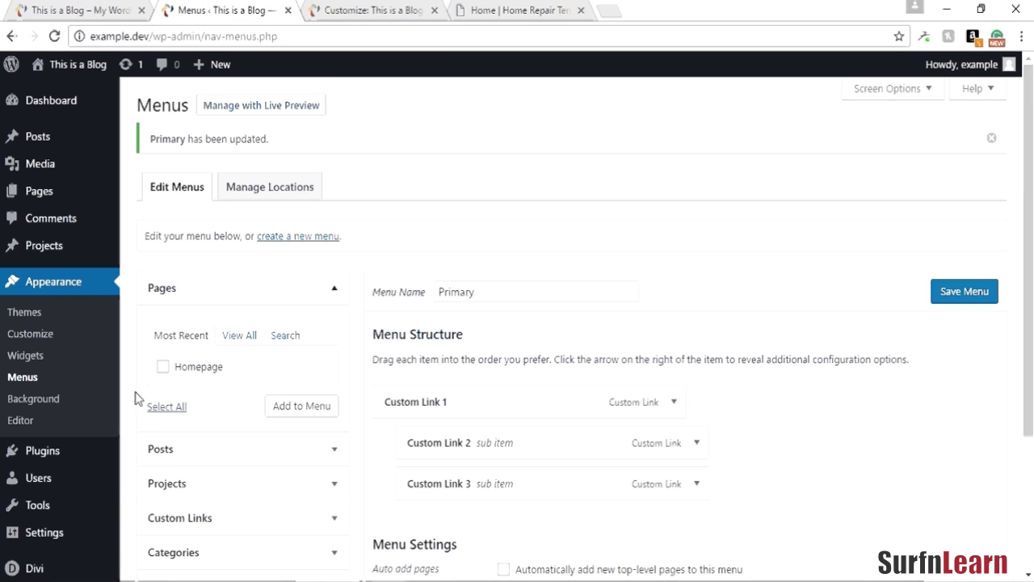
click(19, 421)
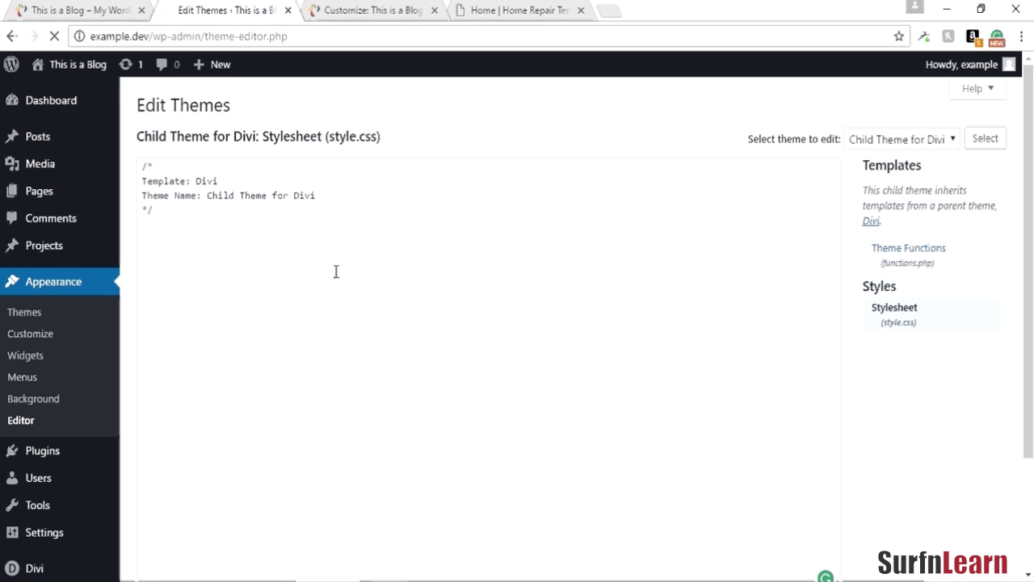
click(338, 271)
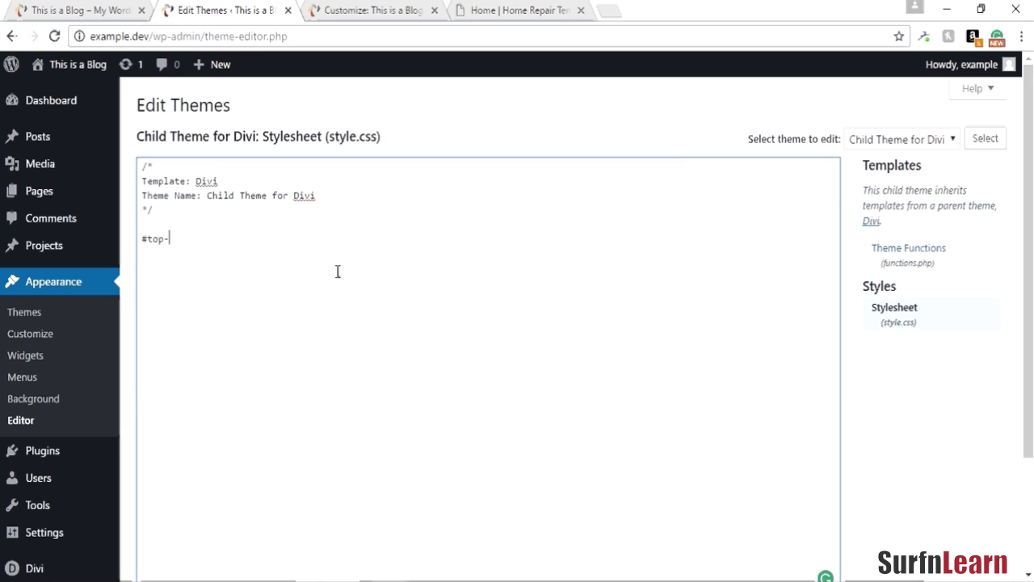
text(li )
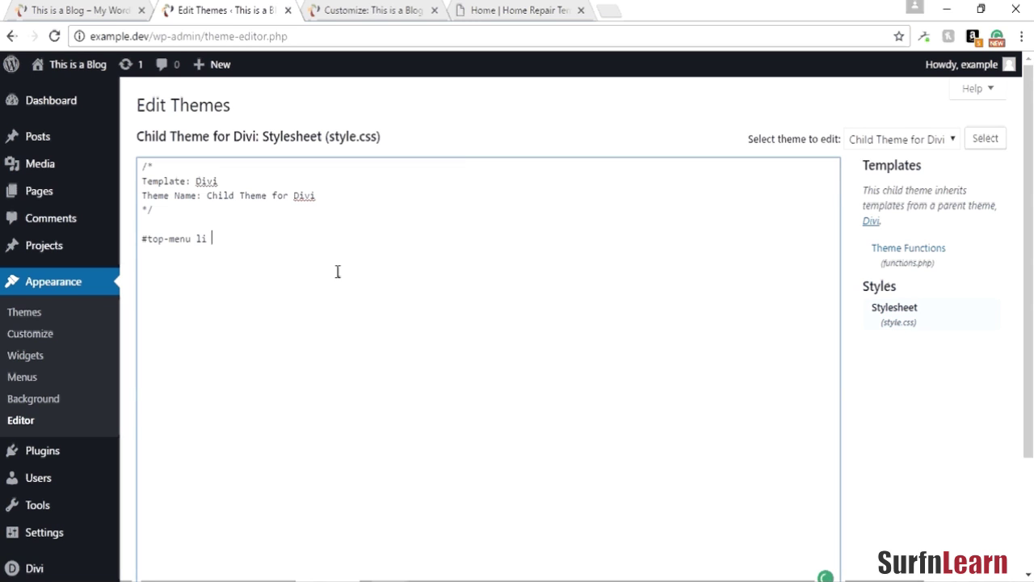
text(li a {)
key(Return)
text(background)
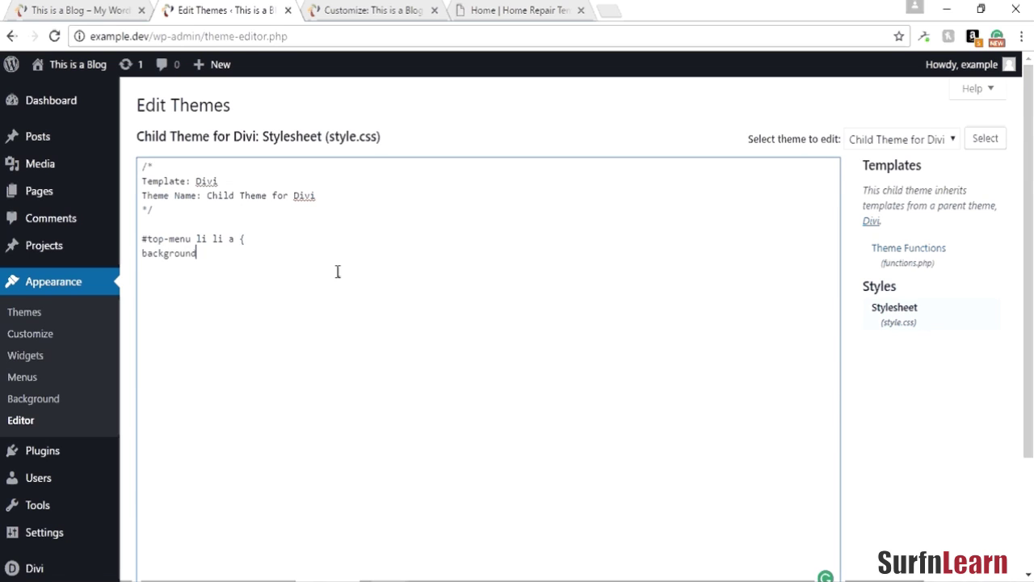
text(: #222;)
scroll(439, 99, down, 2)
click(174, 489)
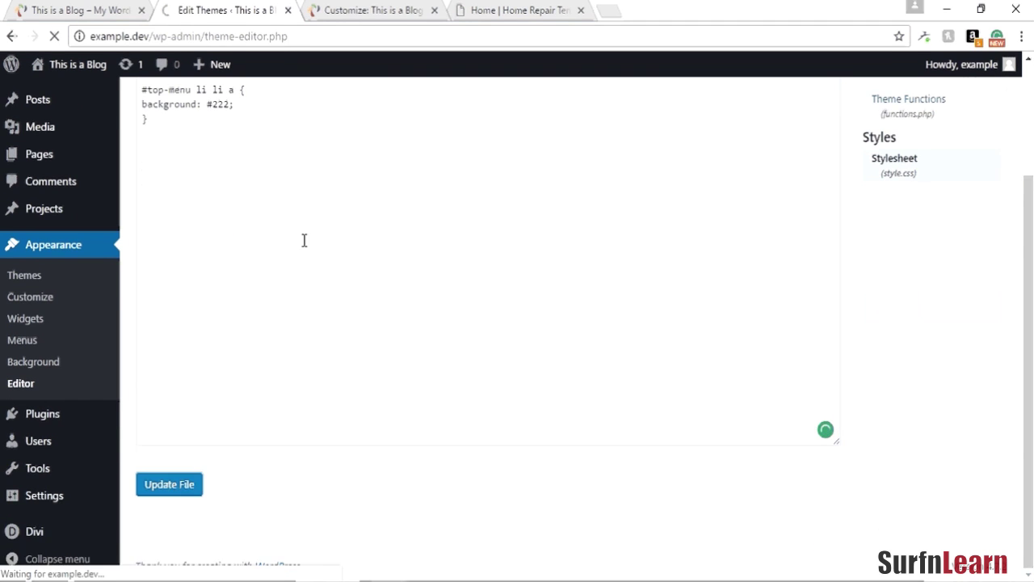
Reload the front page and check the background of the Custom Link 1 submenu items.
click(74, 11)
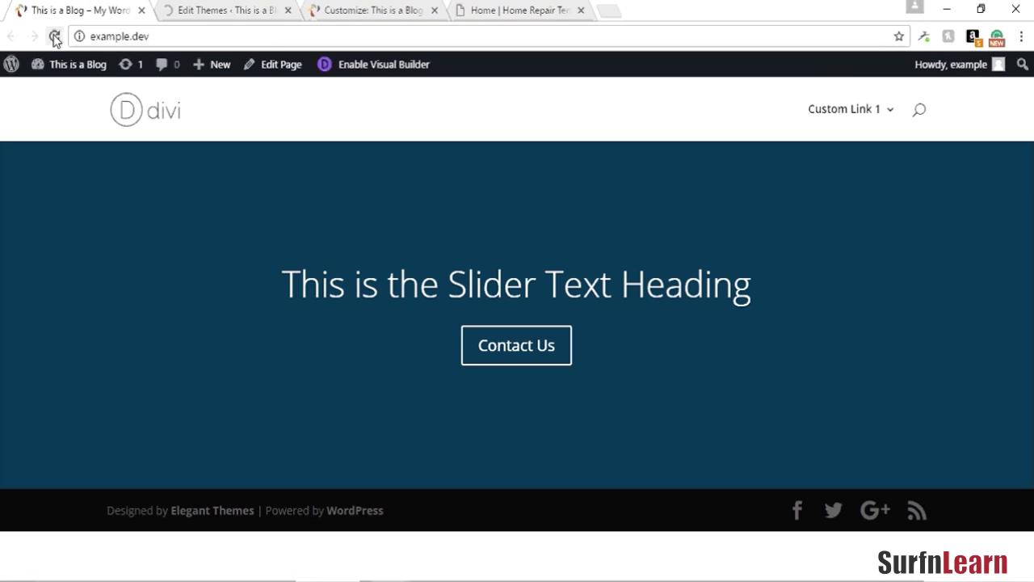
click(54, 36)
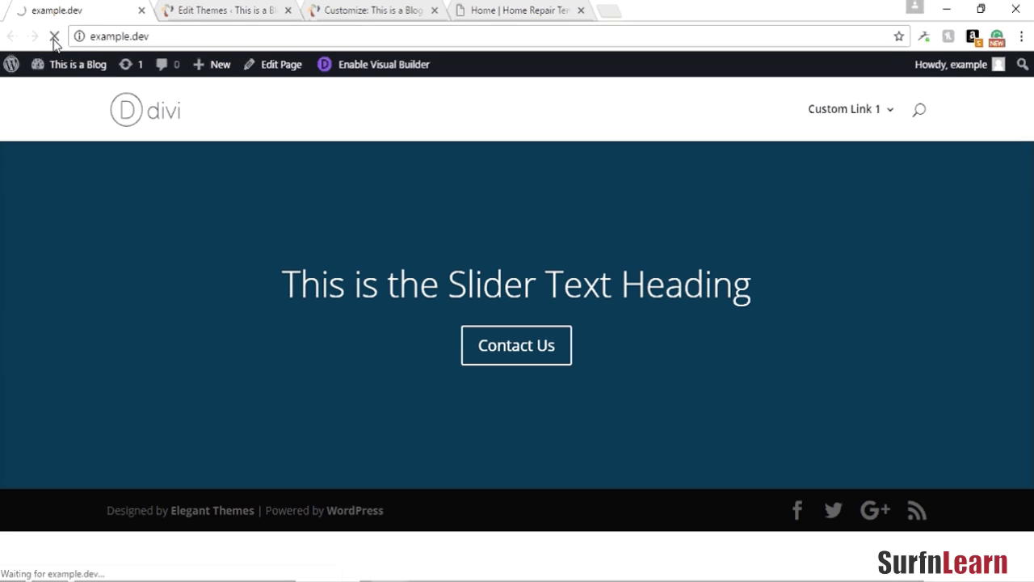
mouse_move(872, 127)
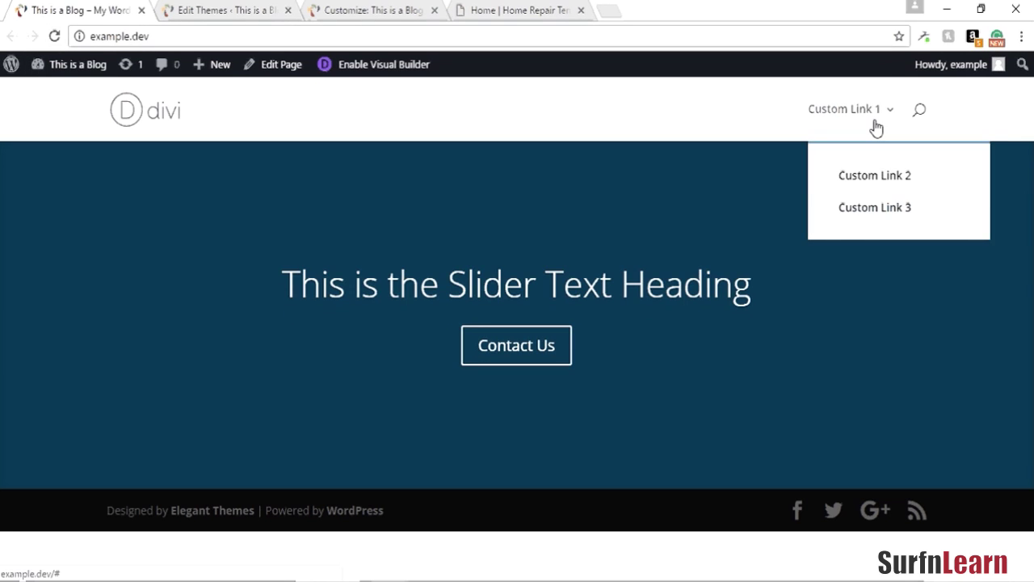
click(872, 178)
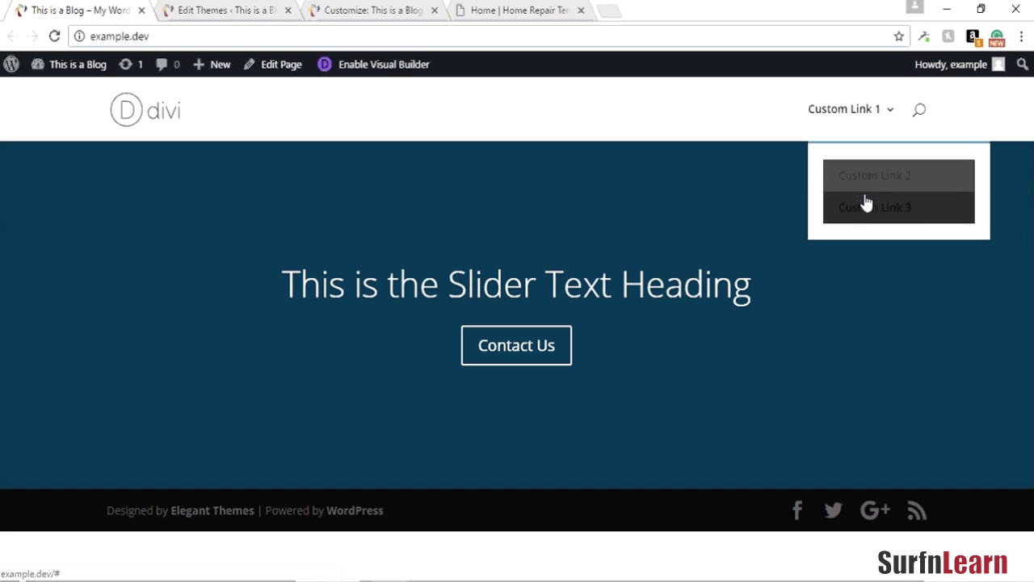
Add "margin-bottom: 1px;" to the #top-menu li li a rule, update style.css and reload the front page.
click(179, 10)
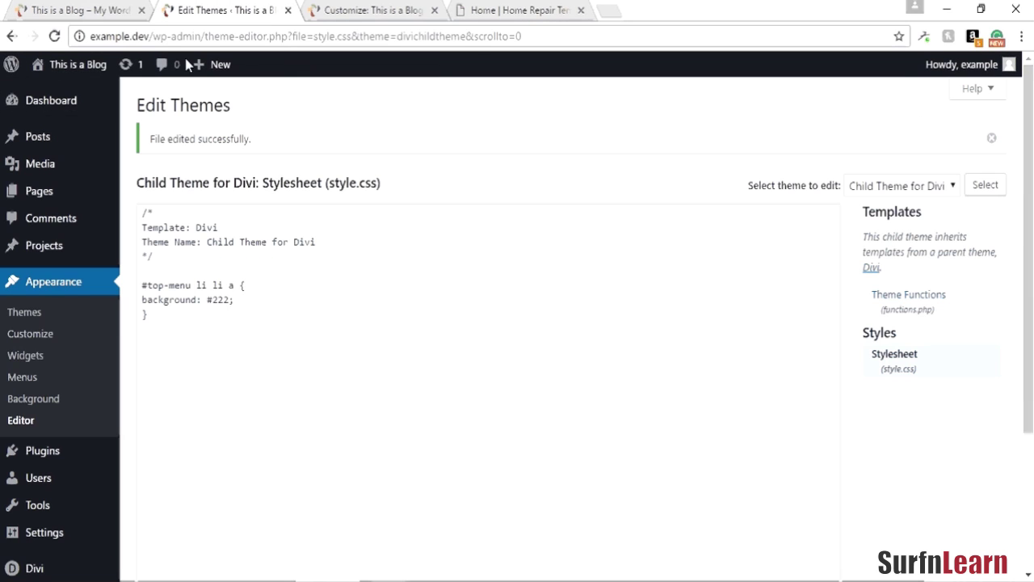
click(239, 299)
key(Return)
text(ma)
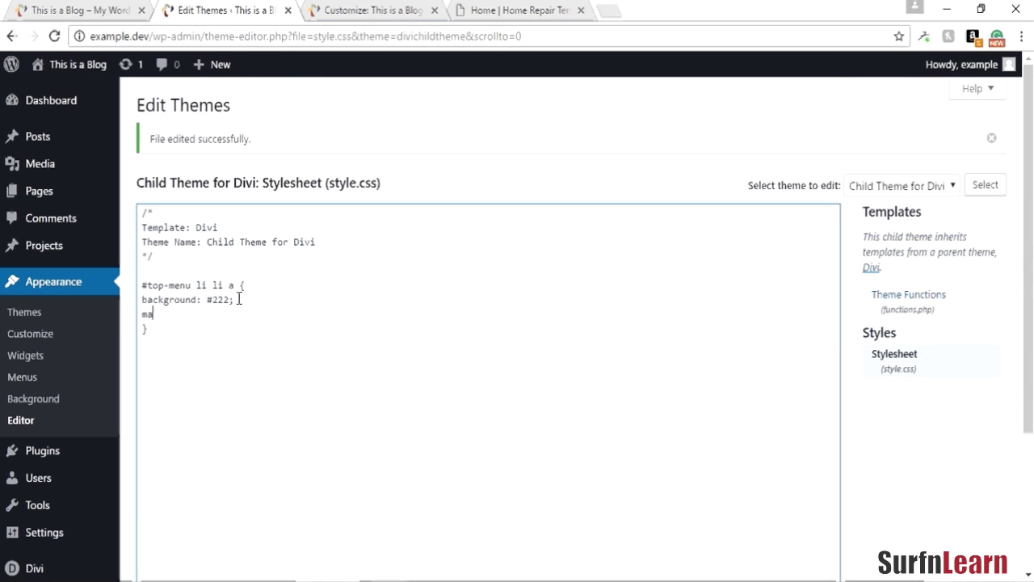
text(rgin-bottom: 1px;)
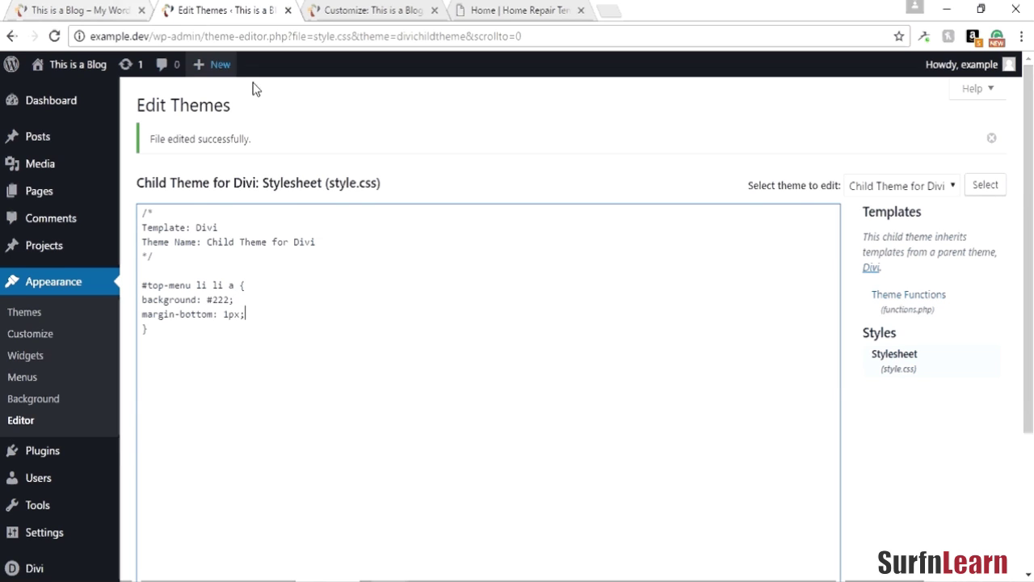
scroll(166, 579, down, 3)
click(174, 490)
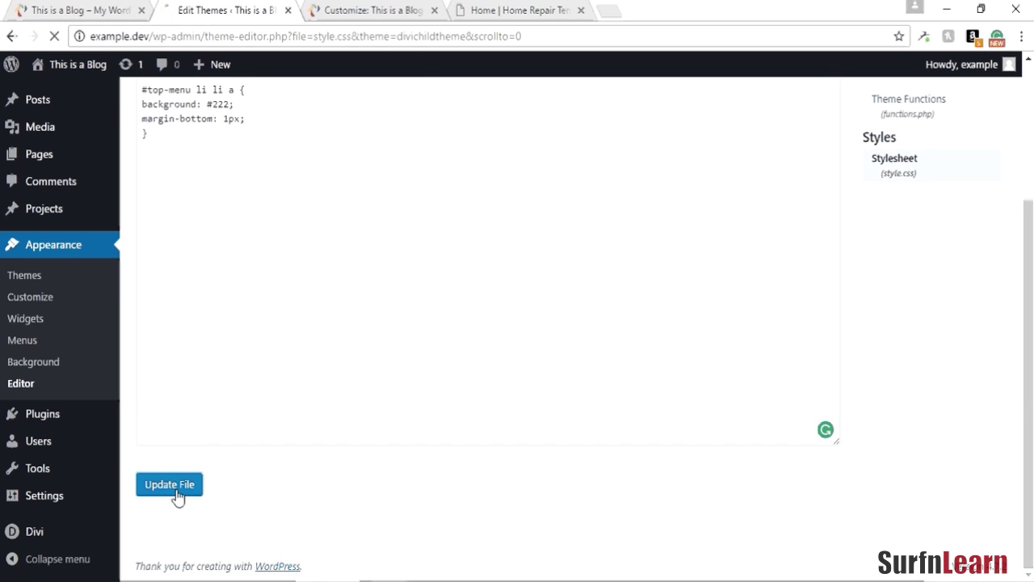
click(81, 9)
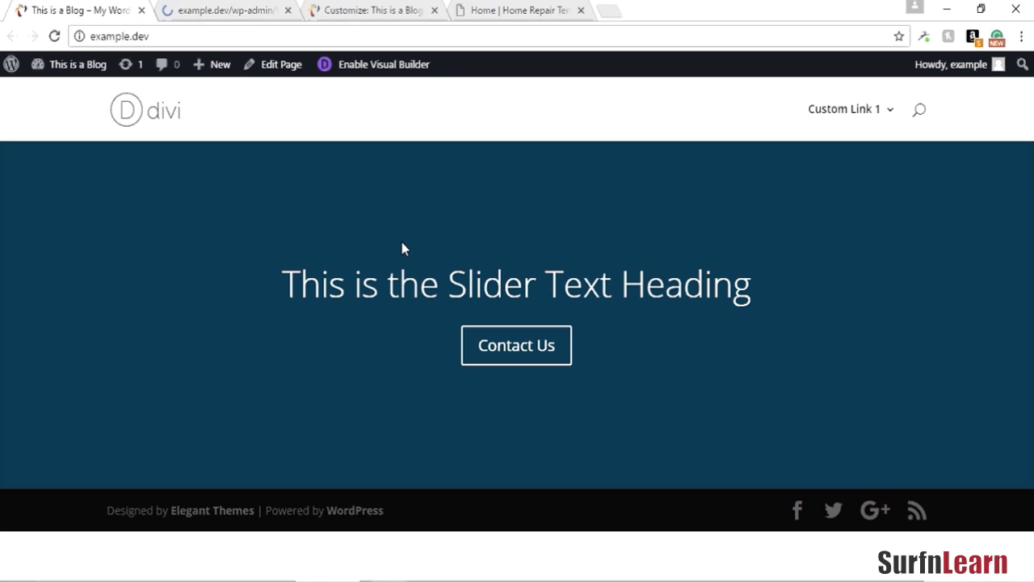
key(F5)
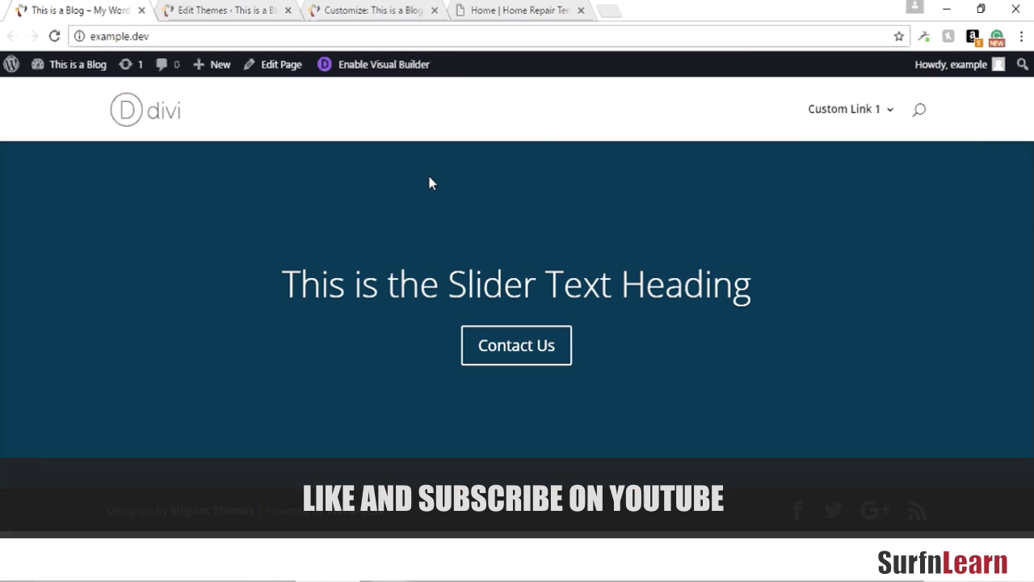
Open the Divi Theme Customizer's Primary Menu Bar settings within Header & Navigation.
click(263, 10)
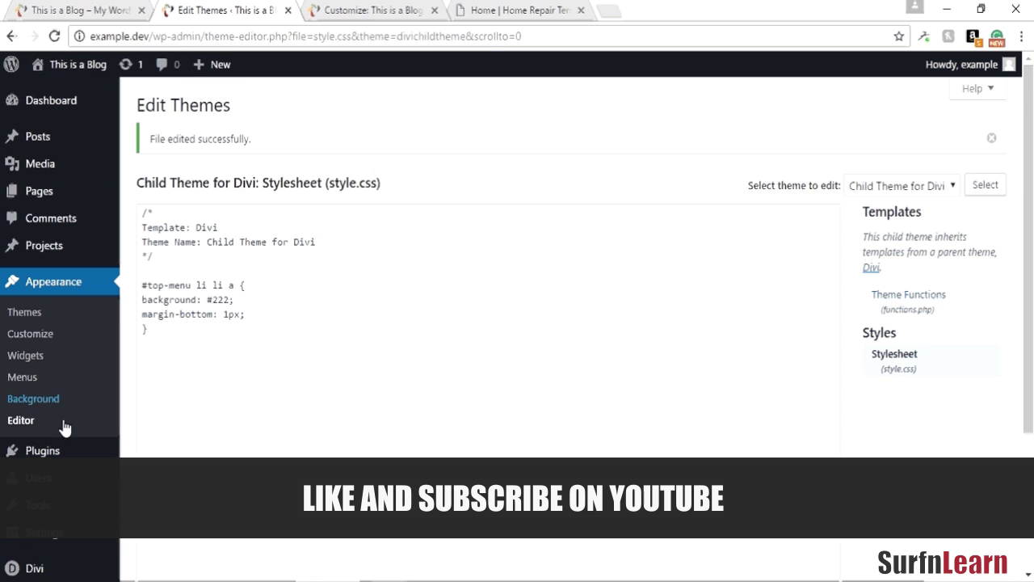
click(58, 568)
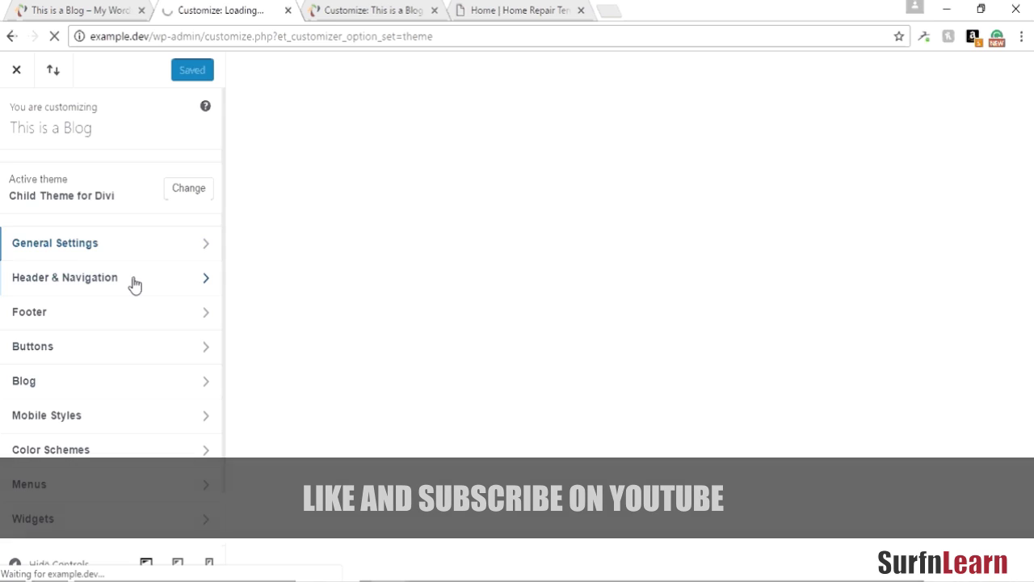
click(133, 279)
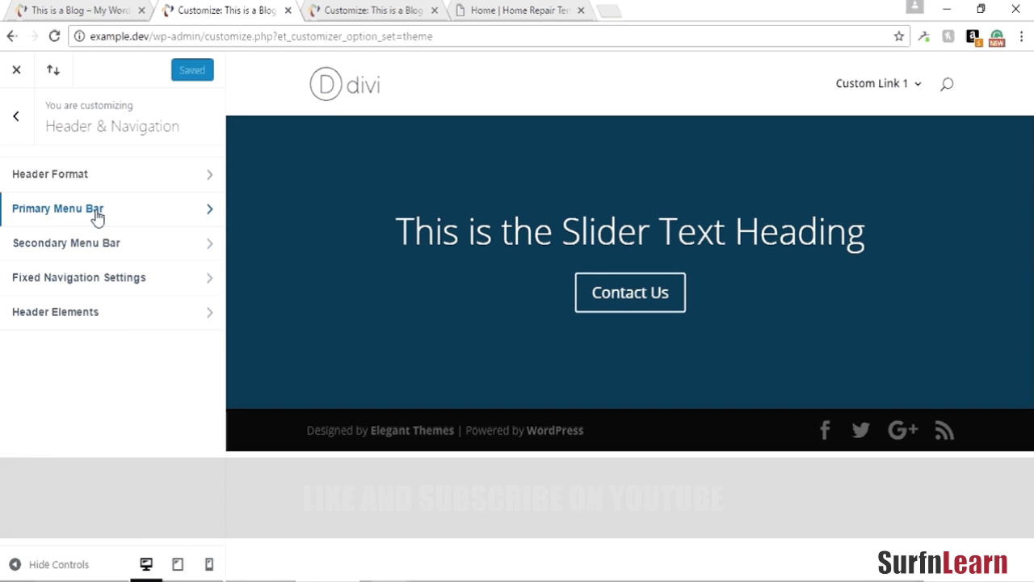
click(97, 217)
Set the dropdown menu text color to #ffffff, check the submenu in the preview, and save and publish.
scroll(143, 380, down, 4)
scroll(143, 384, down, 2)
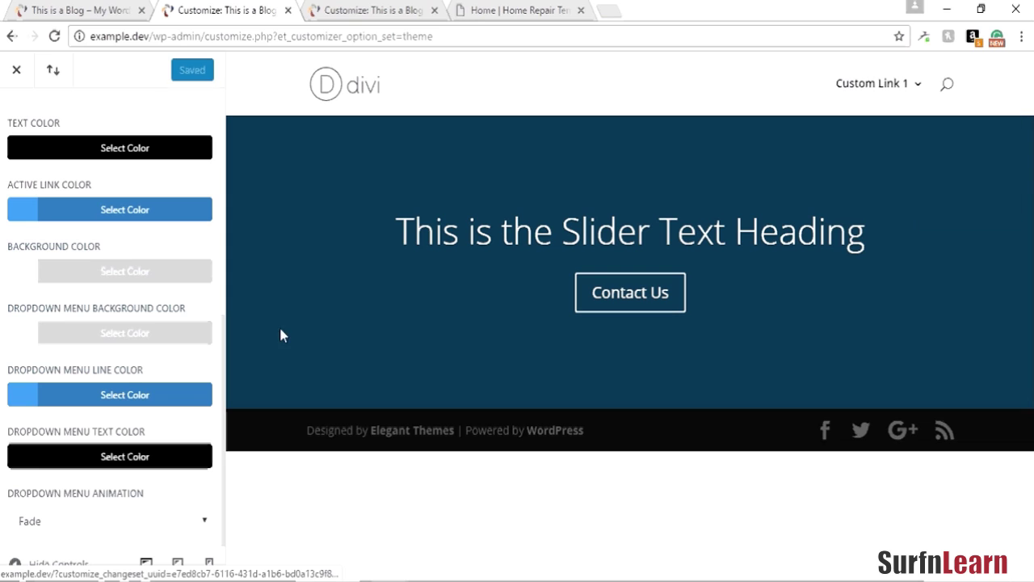
click(143, 459)
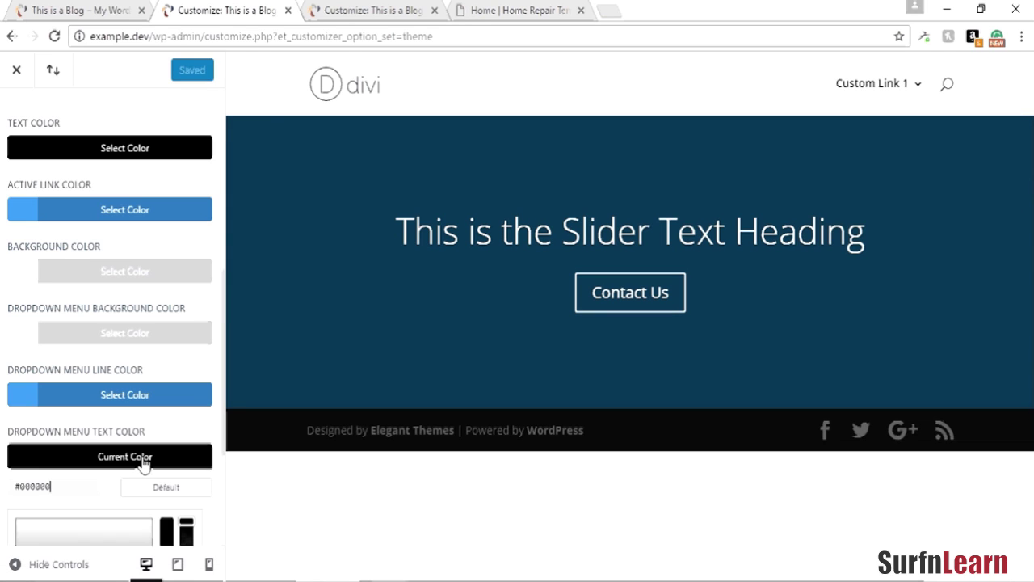
drag(43, 493, 26, 494)
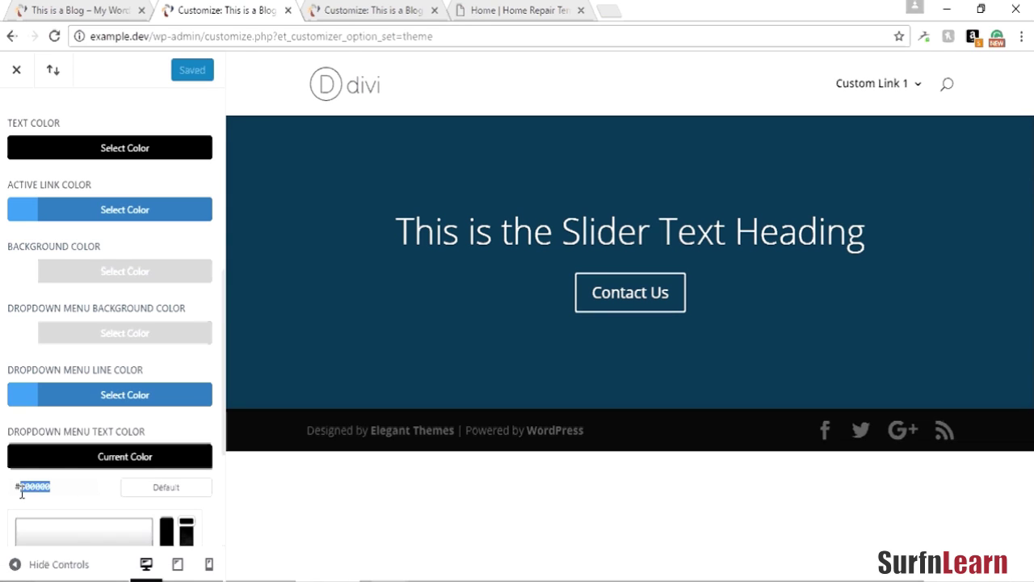
text(ffffff)
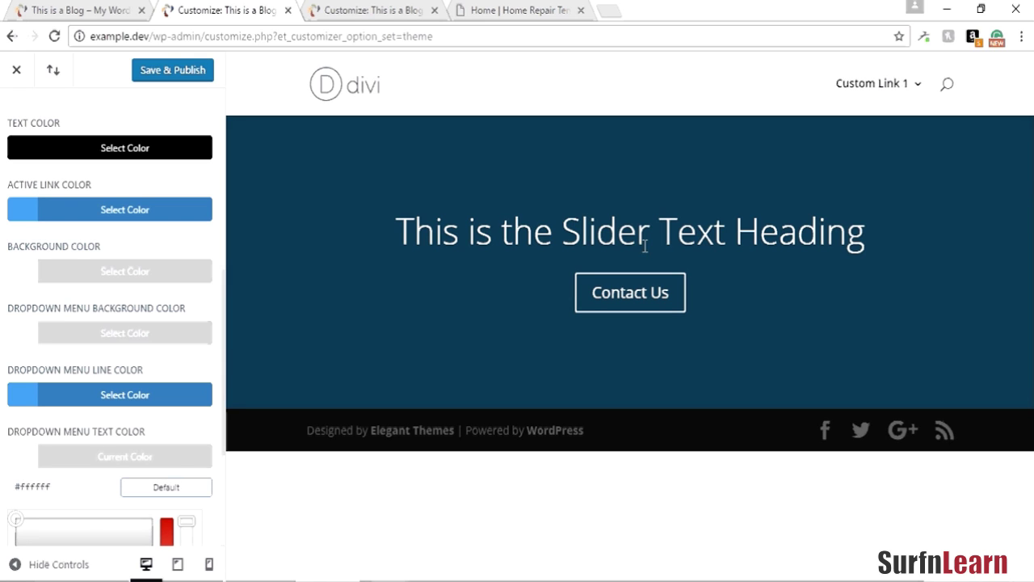
mouse_move(909, 94)
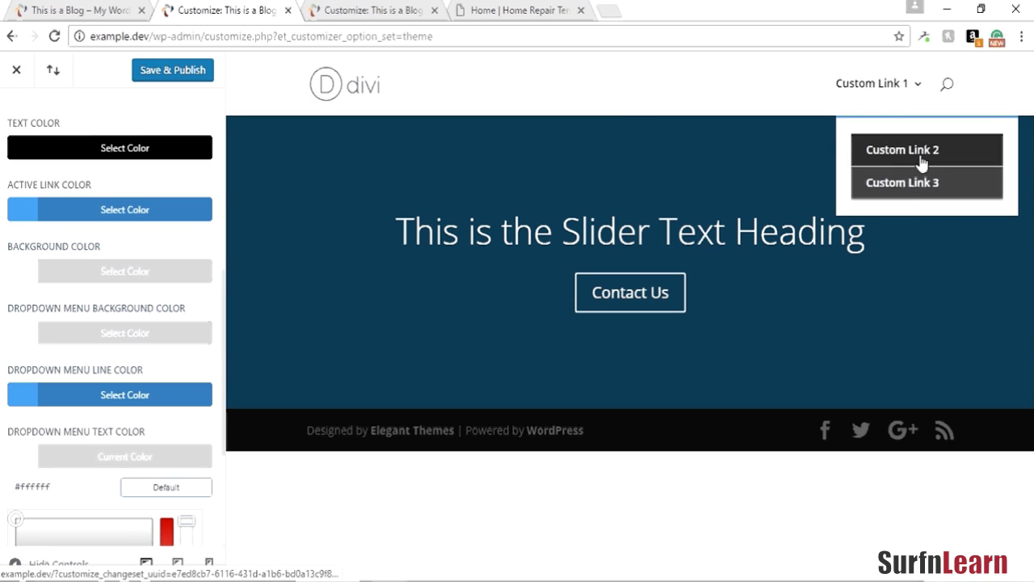
click(182, 72)
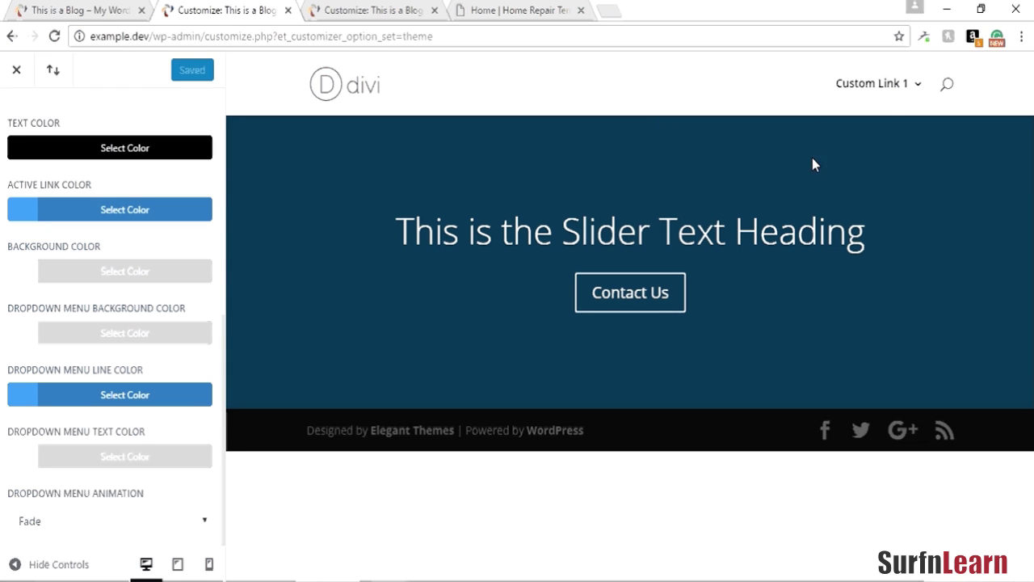
Make the white dropdown menu background color partly transparent by lowering its opacity, publish the change and return to the front page.
mouse_move(893, 89)
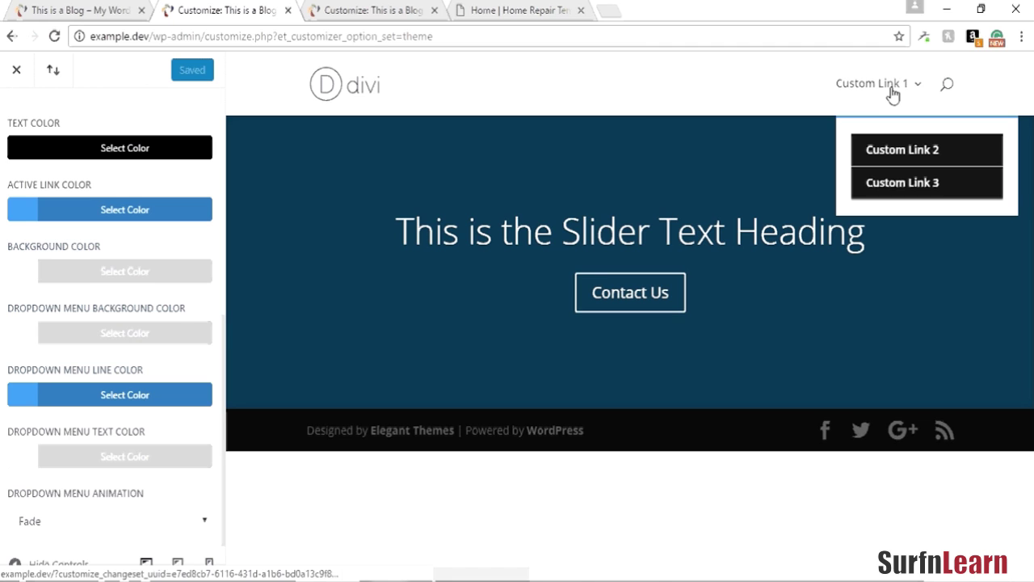
click(122, 332)
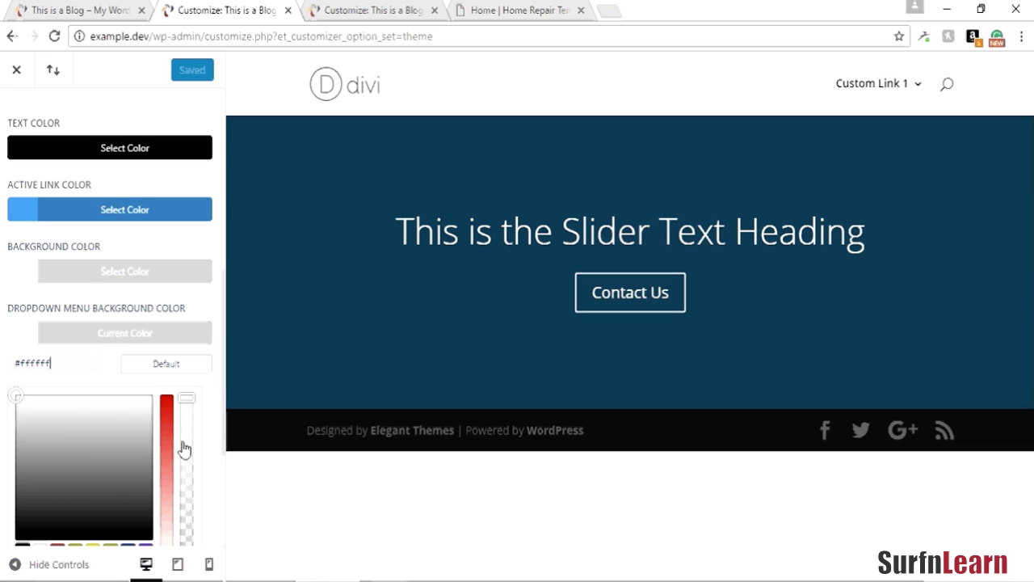
mouse_move(185, 439)
mouse_down()
mouse_move(188, 455)
mouse_move(187, 441)
mouse_up()
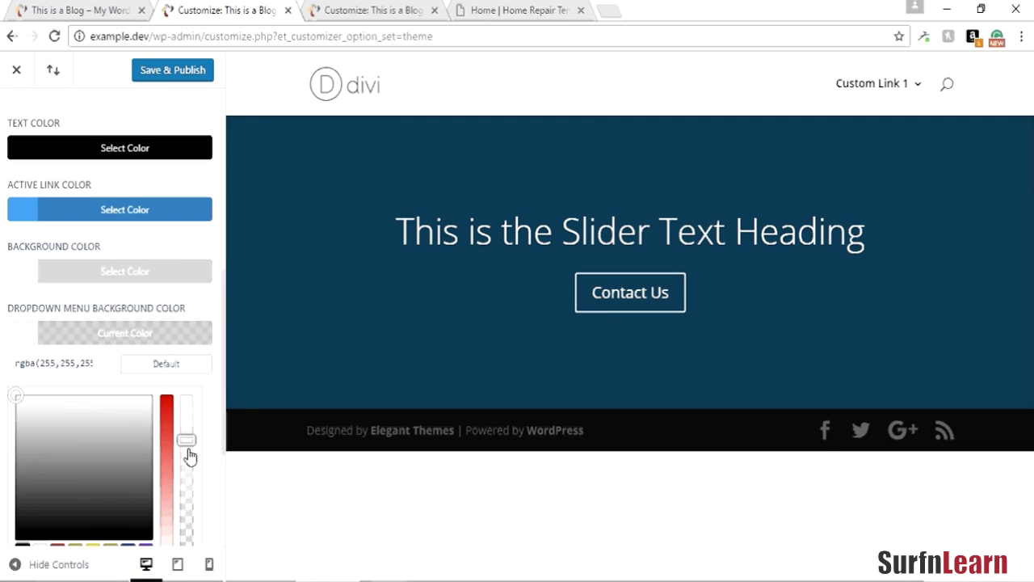
mouse_move(861, 94)
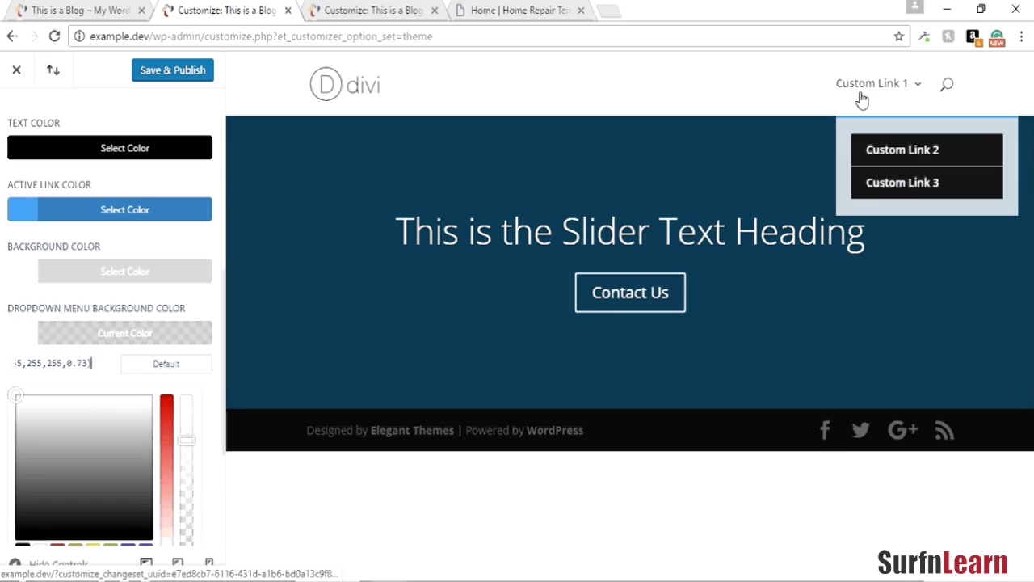
click(185, 438)
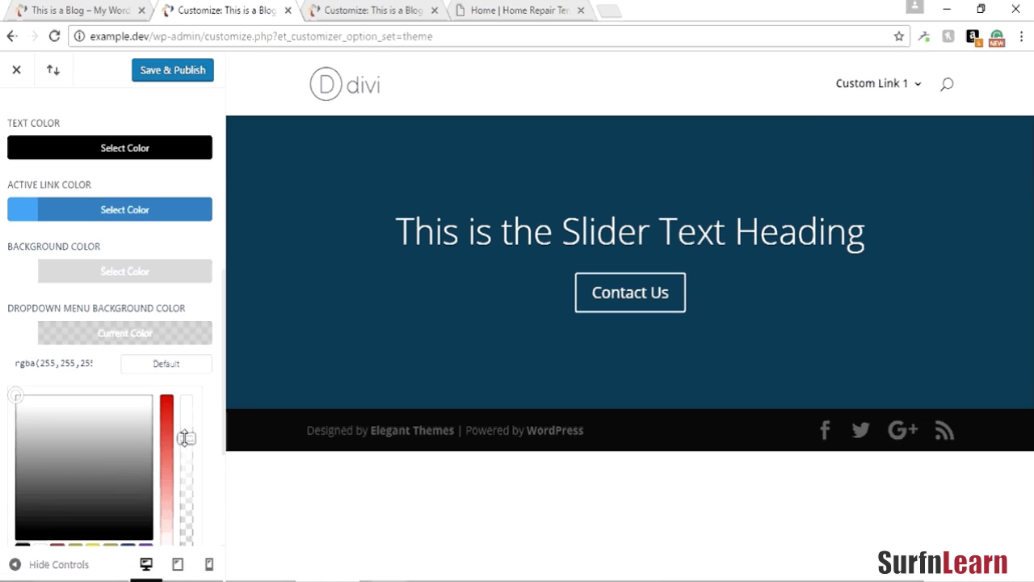
drag(185, 438, 188, 455)
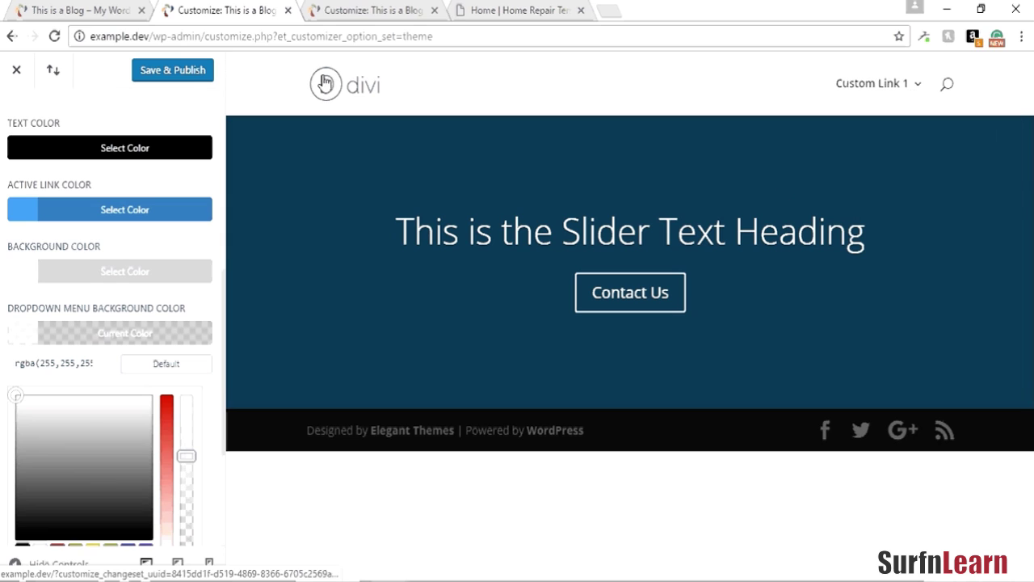
click(183, 77)
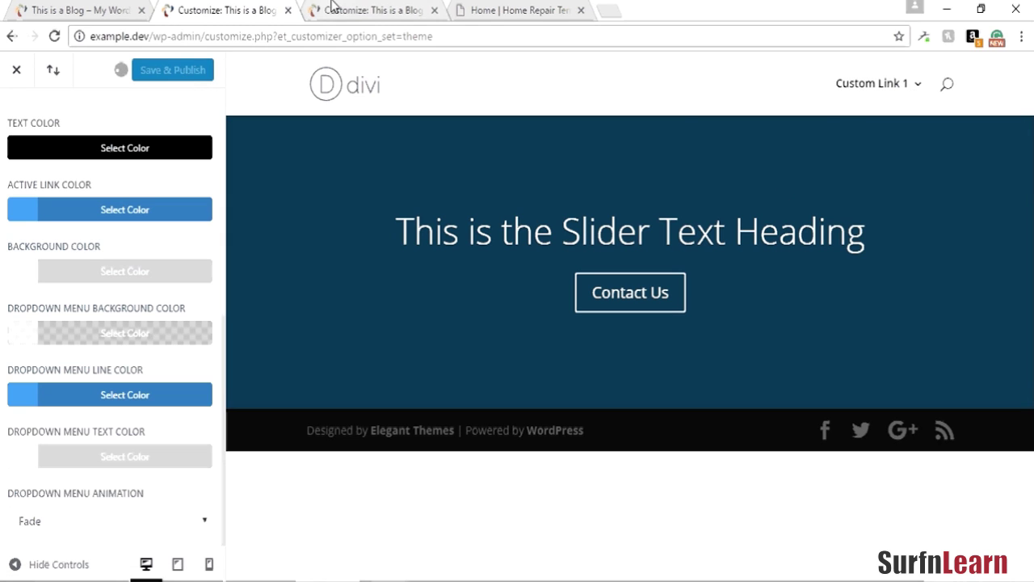
click(129, 10)
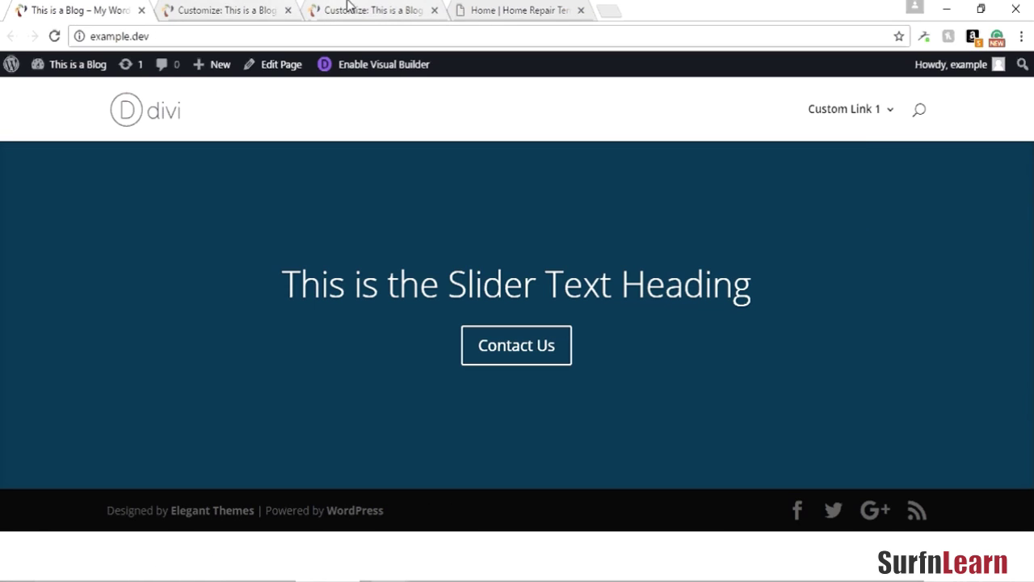
Change the background in the #top-menu li li a rule of style.css to rgba(0,0,0,0.7) and update the file.
click(242, 8)
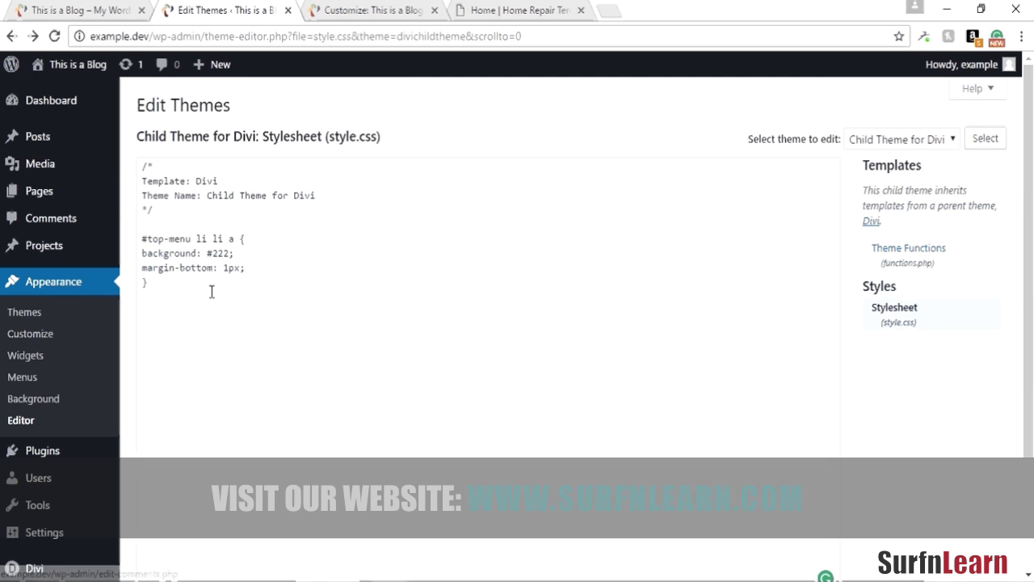
click(213, 289)
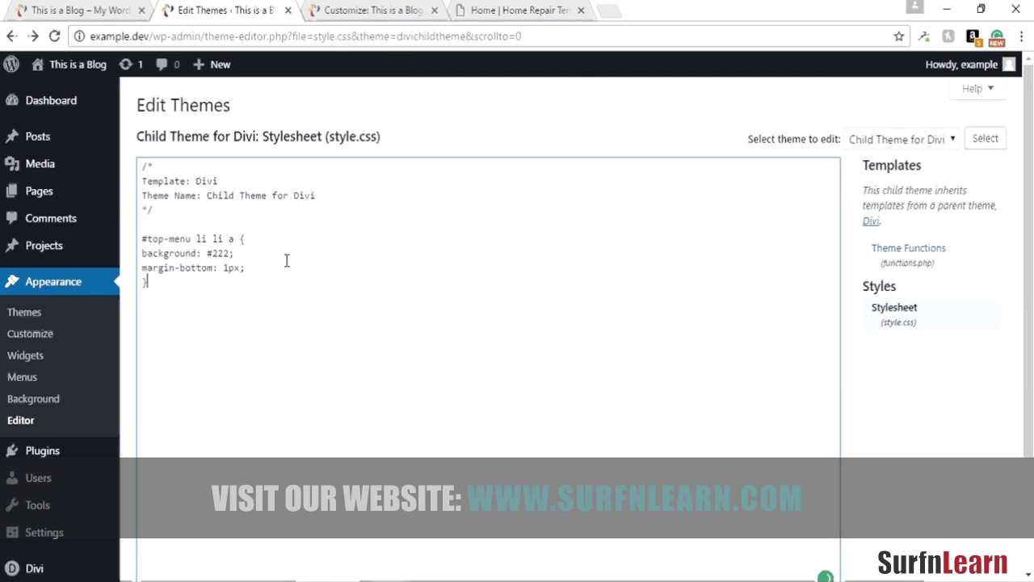
drag(208, 253, 230, 253)
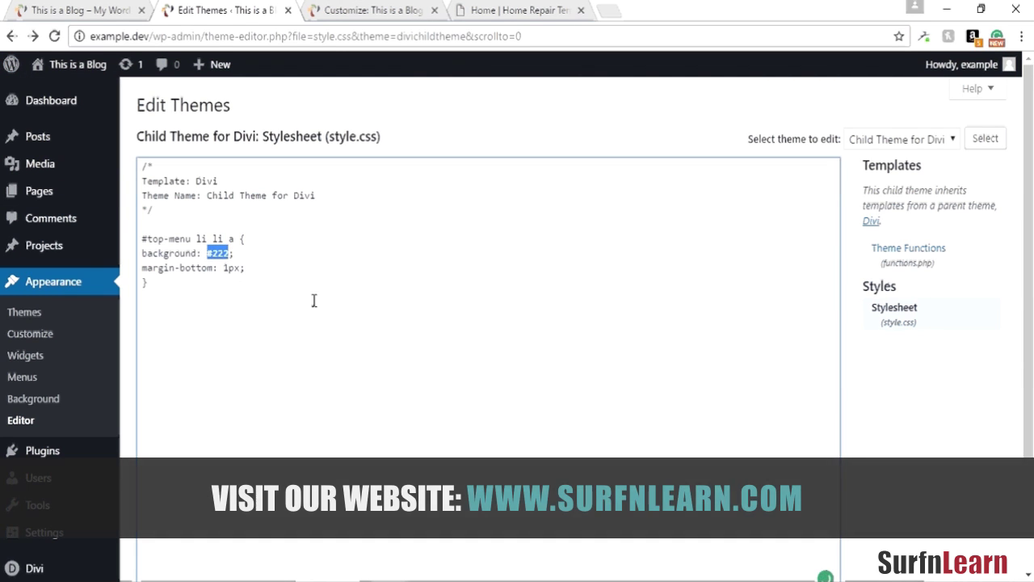
text(rgba()
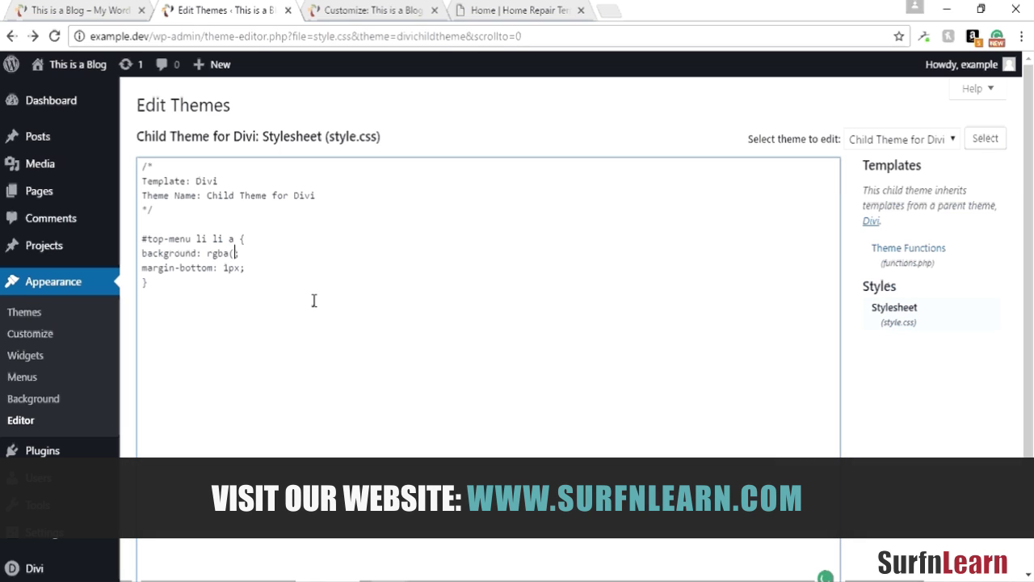
text(0,0,)
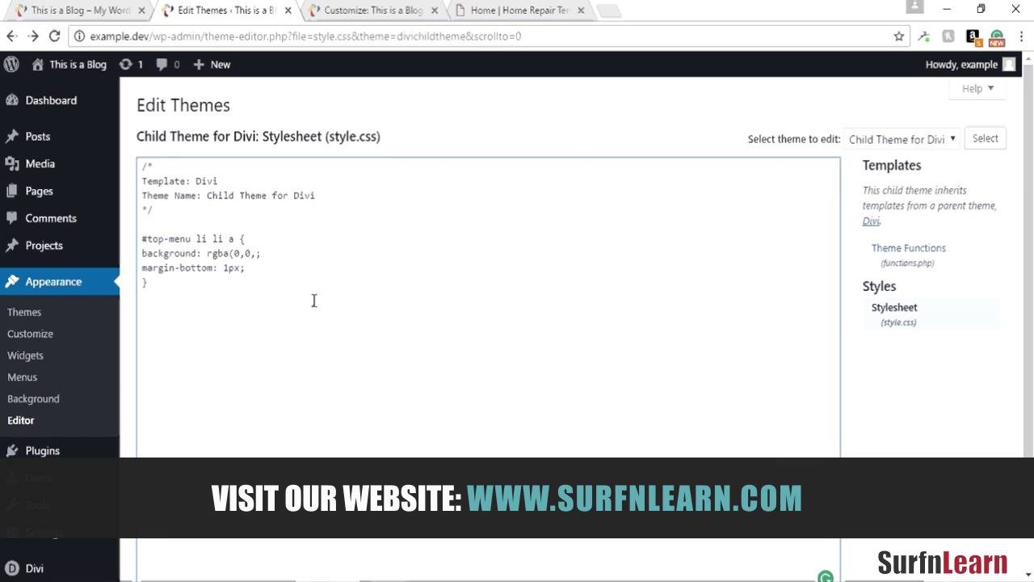
text(0,0.7)
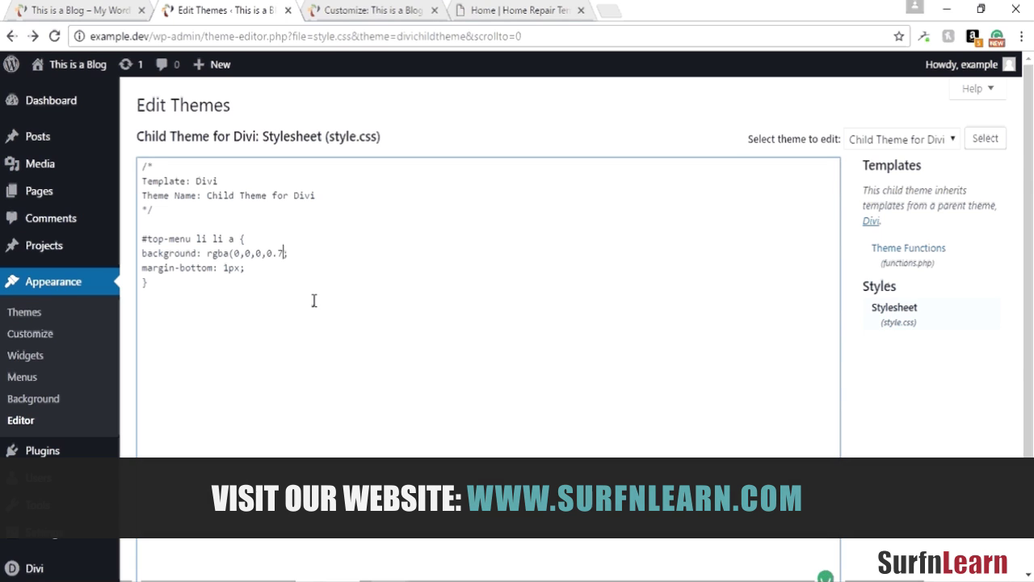
text())
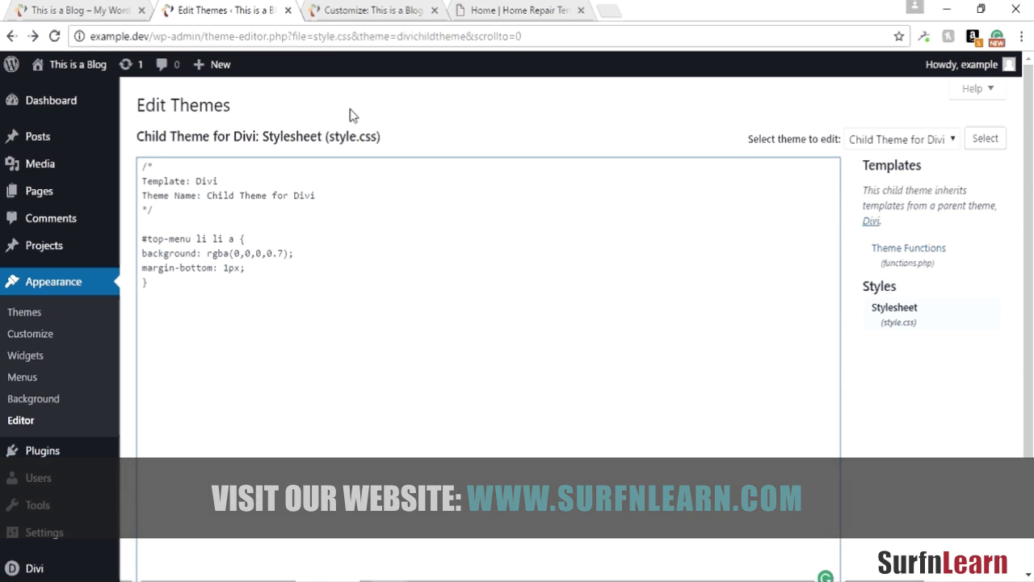
scroll(350, 116, down, 2)
click(182, 484)
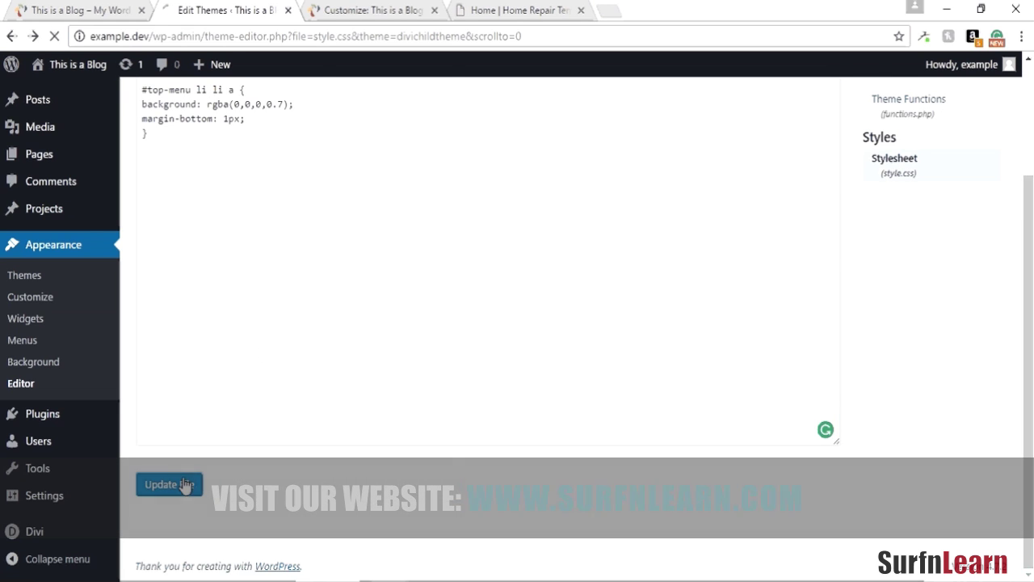
Reload the site's front page and check the transparency of the Custom Link 1 submenu.
click(110, 8)
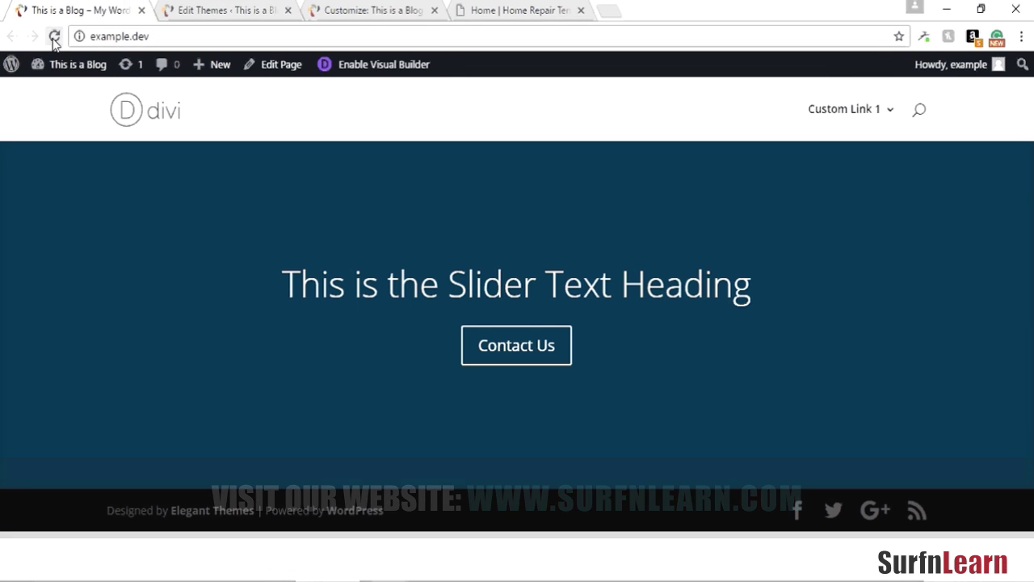
click(54, 37)
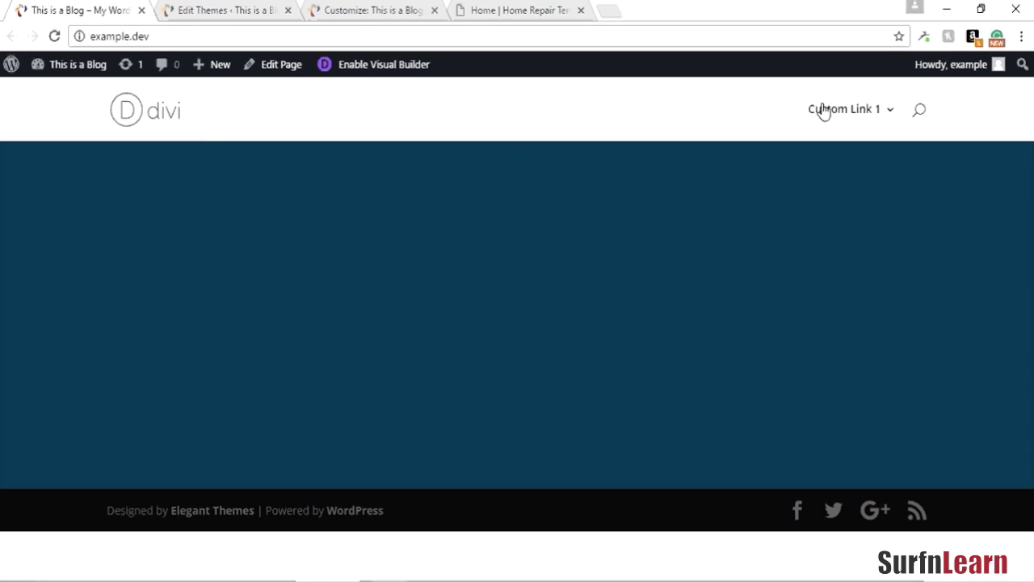
mouse_move(848, 108)
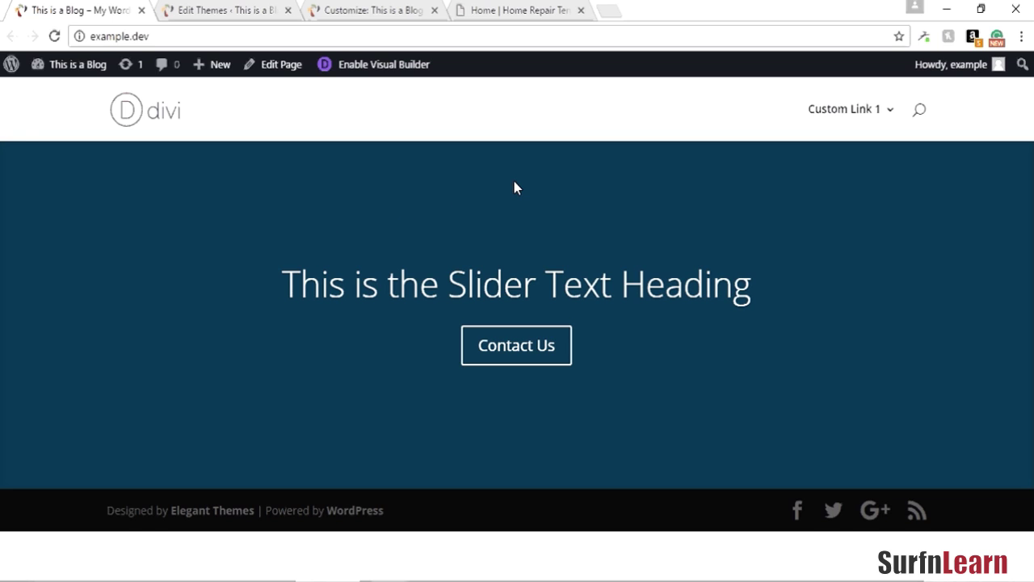
Examine the Services submenu and the Our Services card hover effects on the Home Repair template site.
click(518, 8)
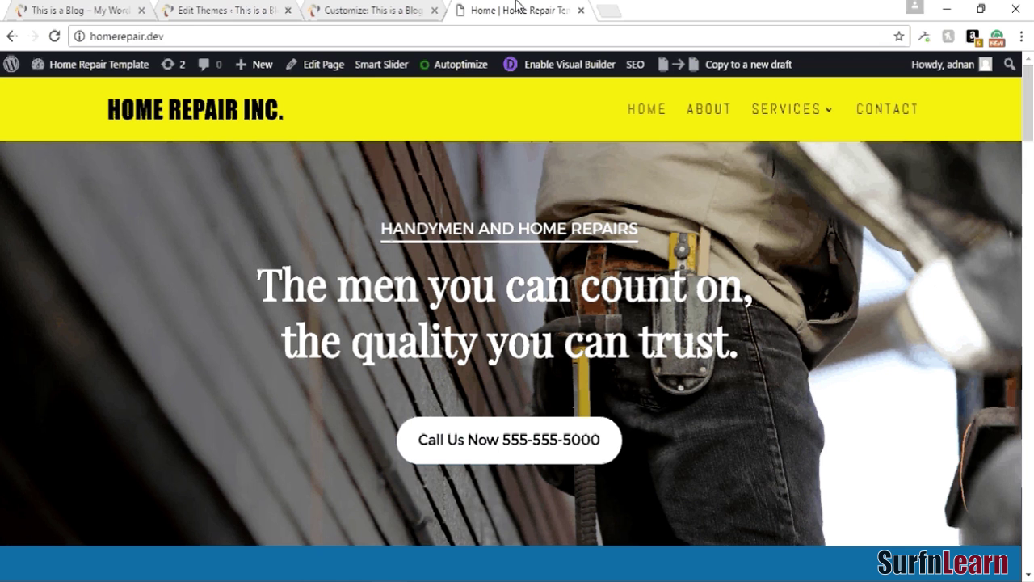
mouse_move(818, 117)
scroll(222, 300, down, 2)
scroll(222, 299, down, 2)
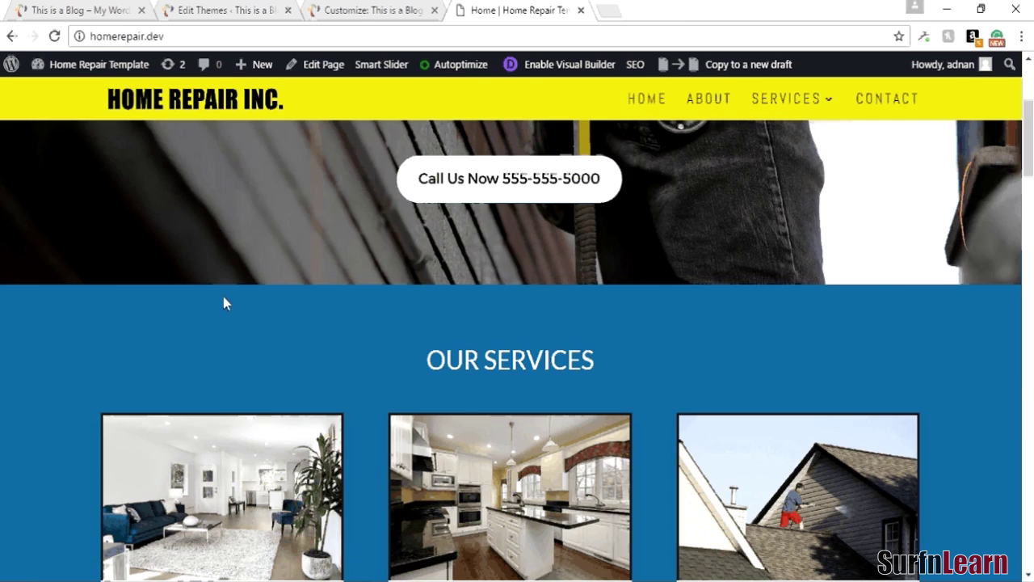
scroll(225, 302, down, 1)
scroll(204, 237, up, 2)
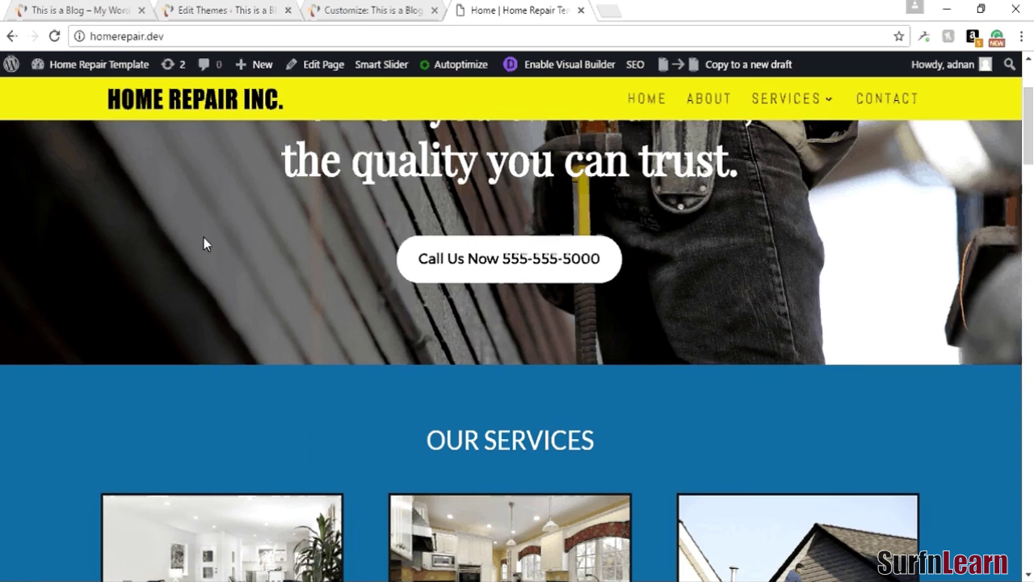
scroll(203, 237, up, 2)
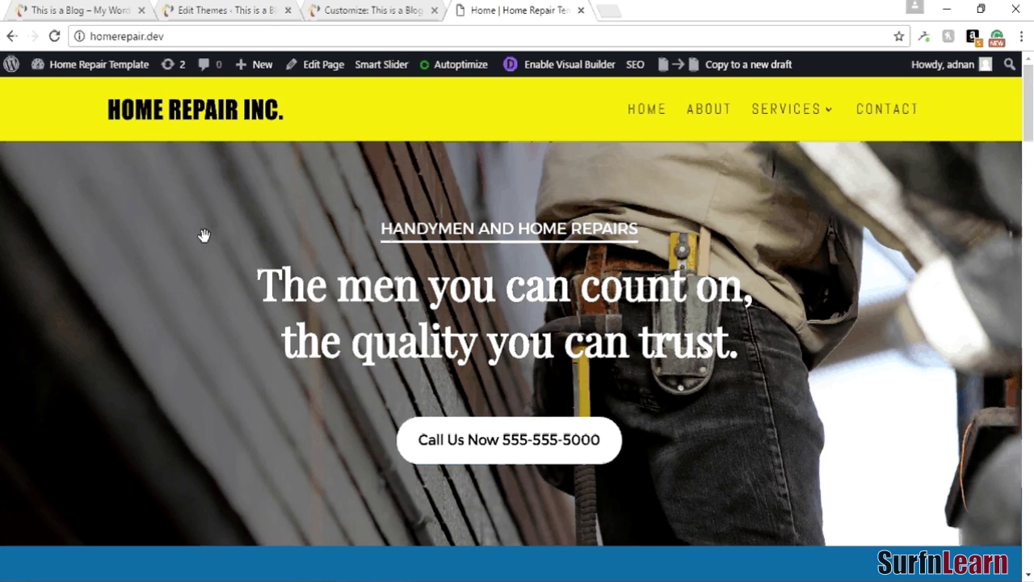
scroll(204, 235, down, 4)
mouse_move(250, 448)
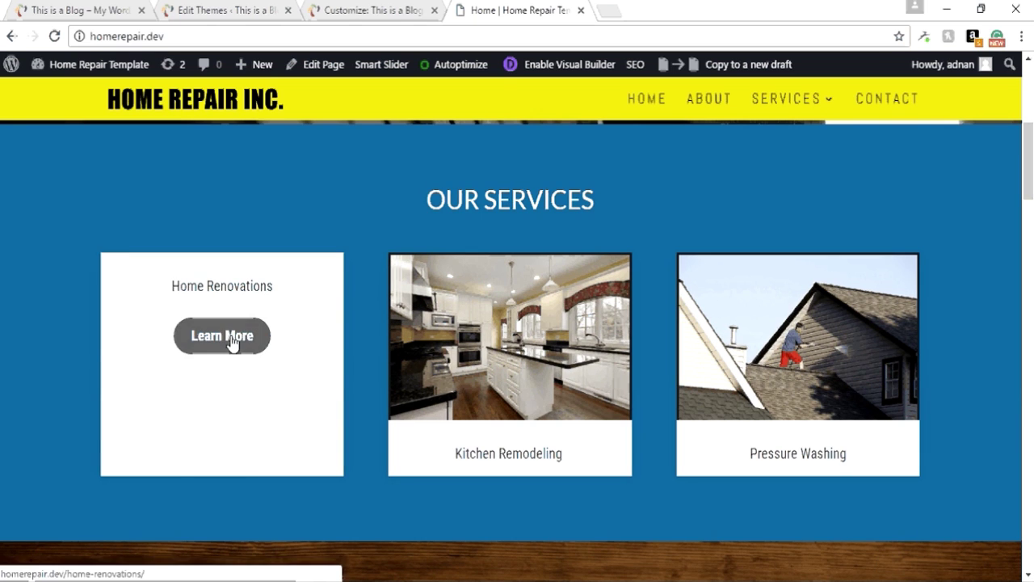
mouse_move(513, 330)
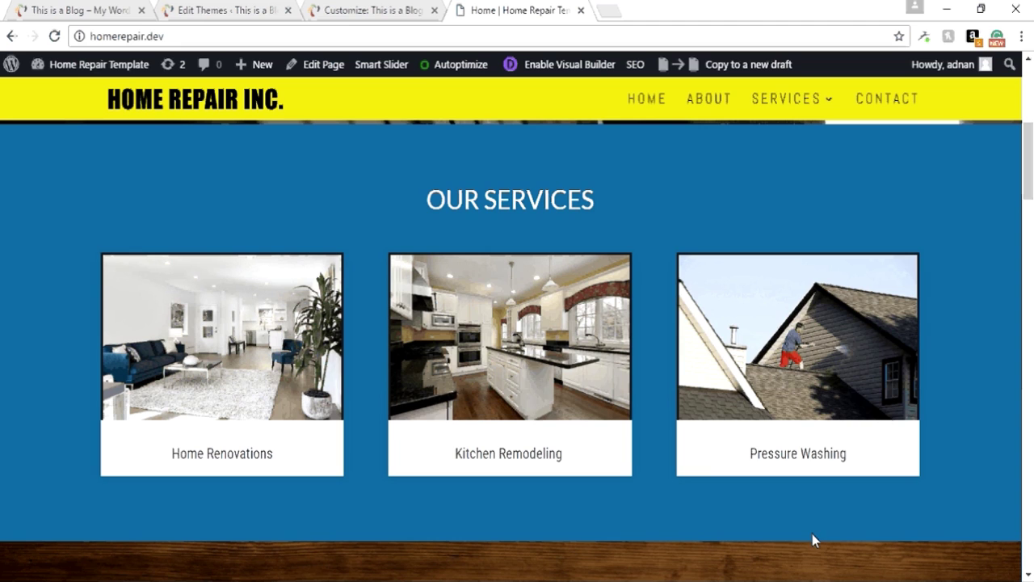
mouse_move(817, 356)
scroll(808, 476, down, 1)
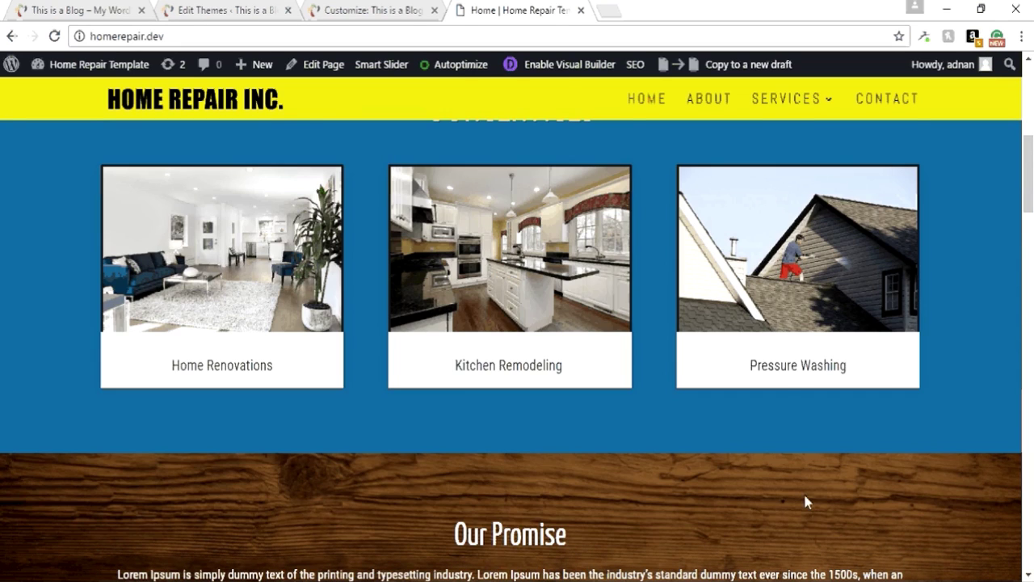
Look over the Home Repair template's front page, from the hero banner through Our Services and Our Promise to the welcome section.
scroll(803, 492, down, 2)
scroll(651, 472, down, 2)
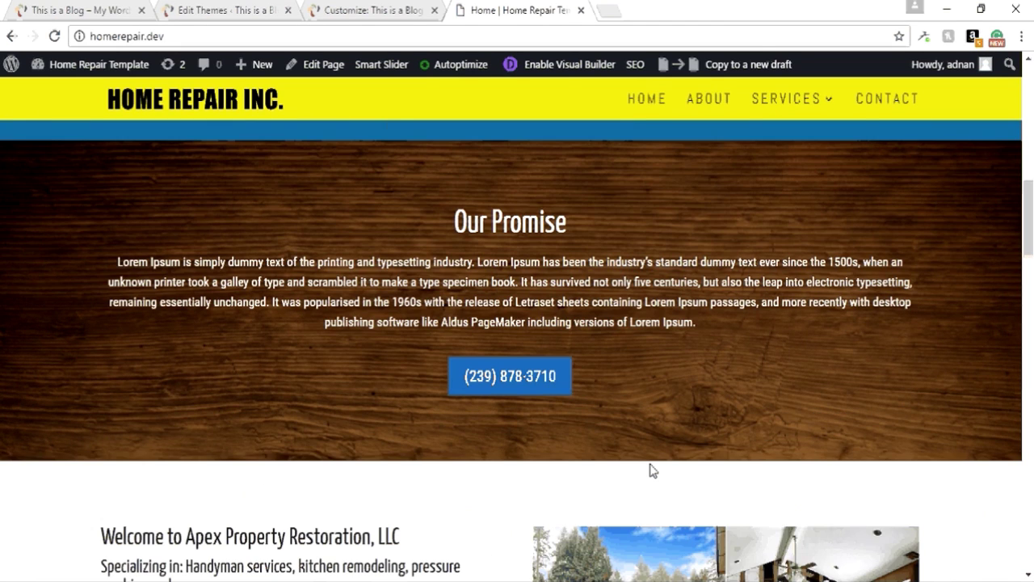
scroll(653, 470, up, 10)
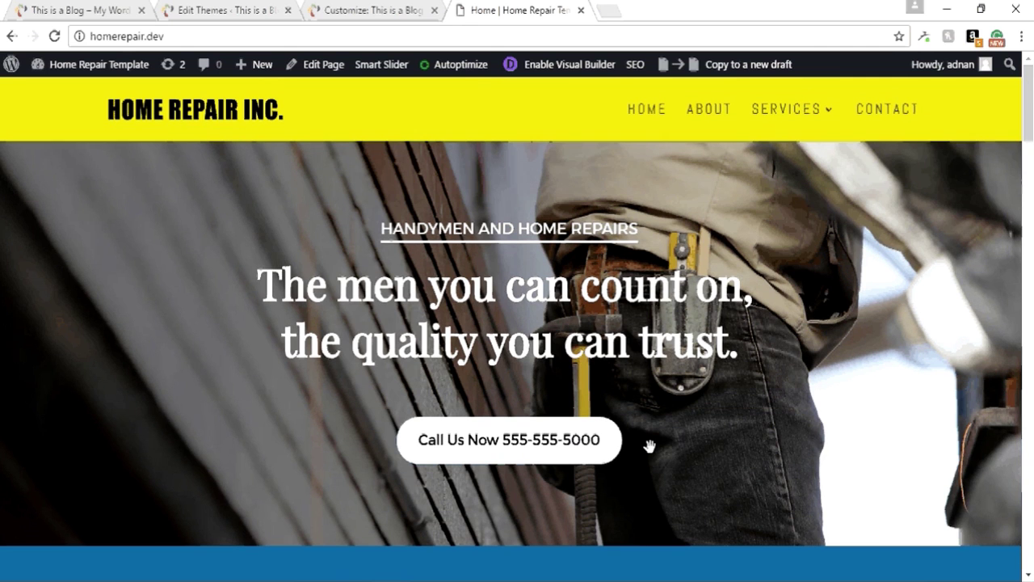
scroll(650, 446, down, 4)
scroll(651, 446, down, 1)
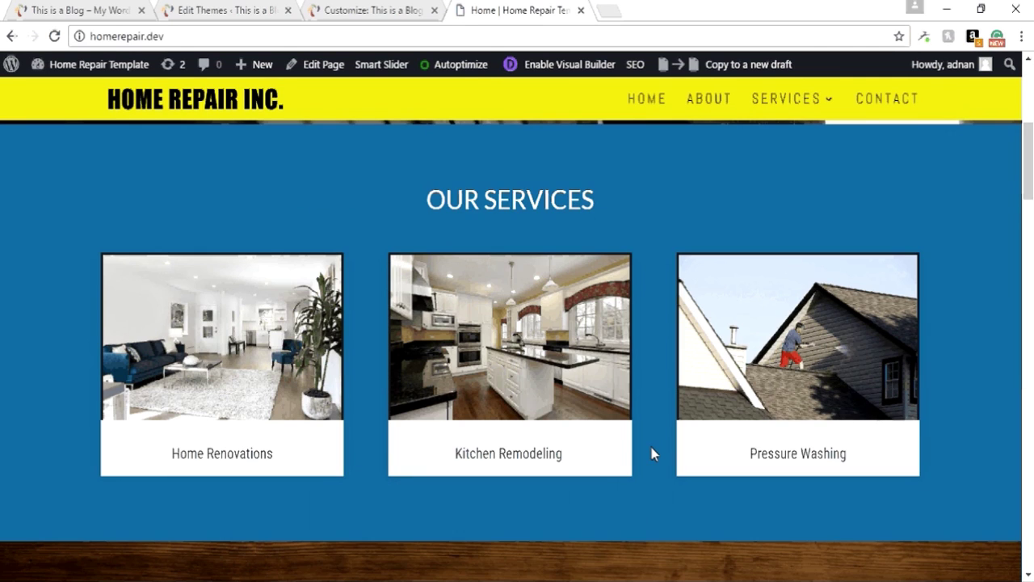
scroll(651, 447, down, 2)
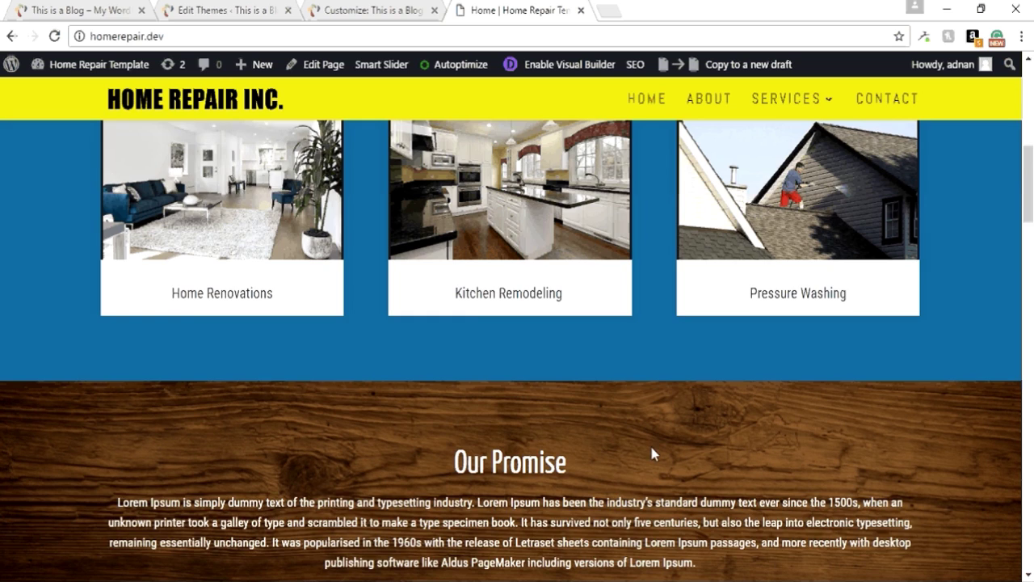
scroll(650, 443, down, 2)
scroll(645, 443, down, 2)
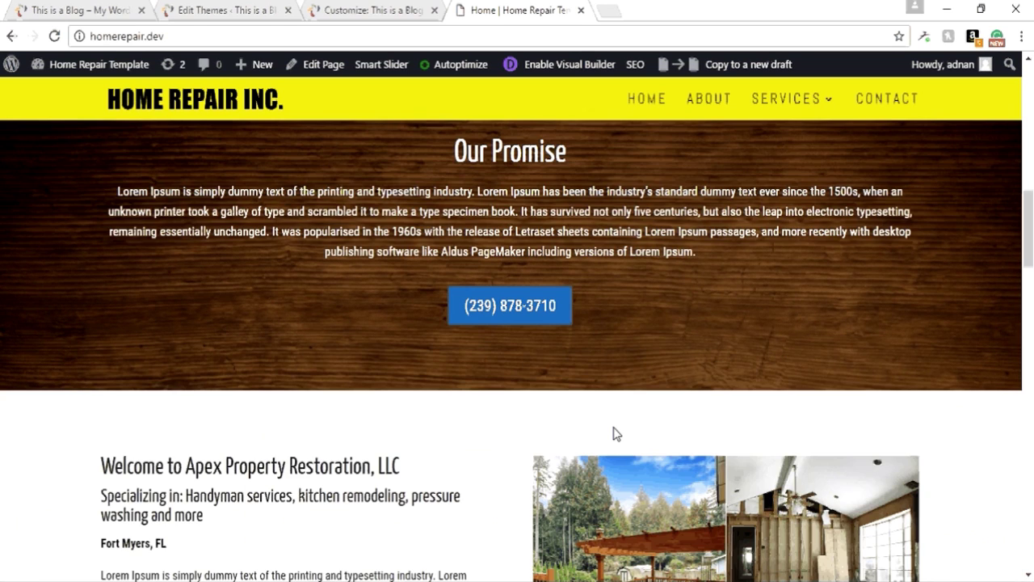
scroll(615, 434, up, 8)
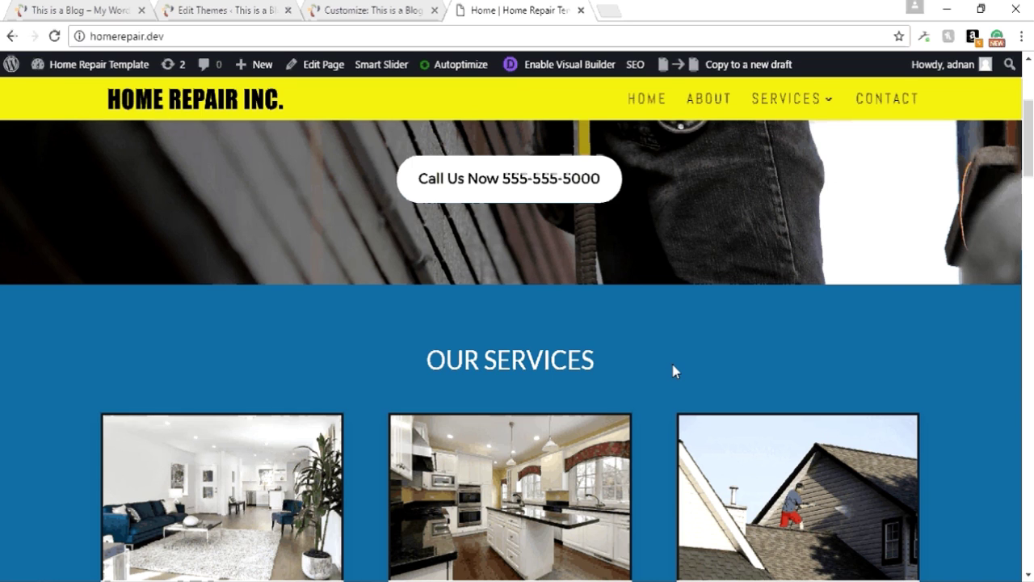
scroll(676, 371, down, 5)
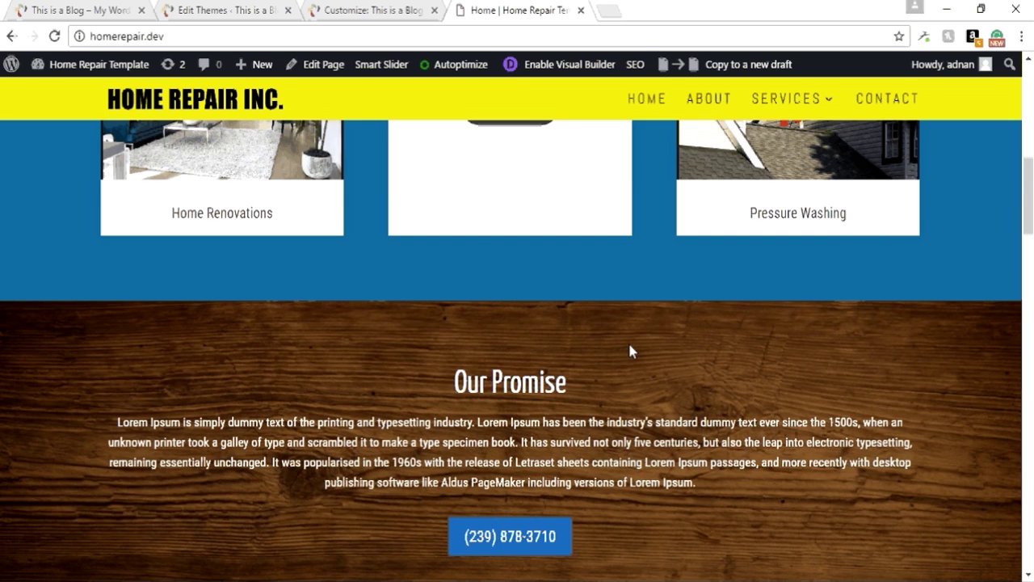
scroll(632, 352, down, 2)
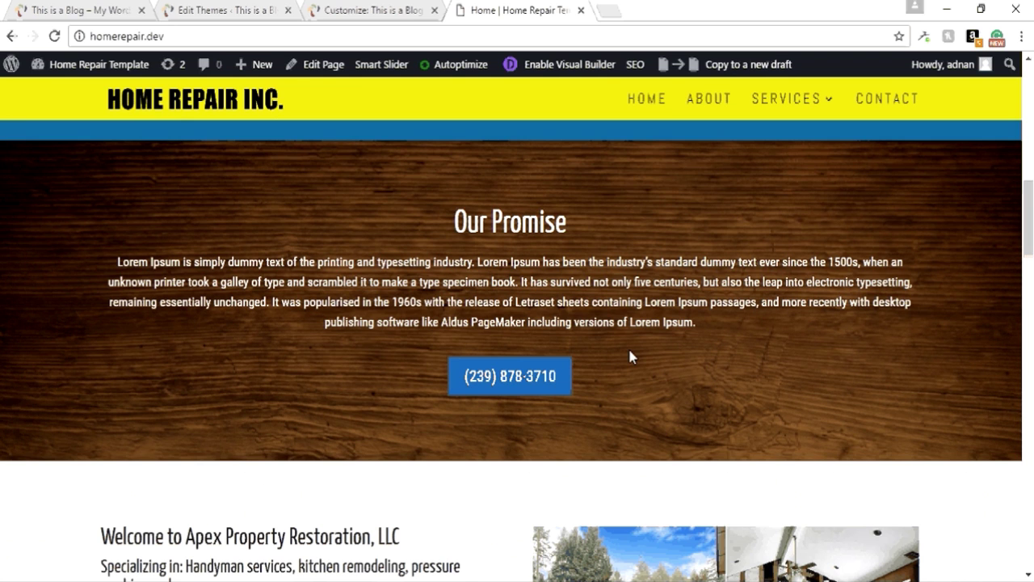
scroll(631, 357, down, 4)
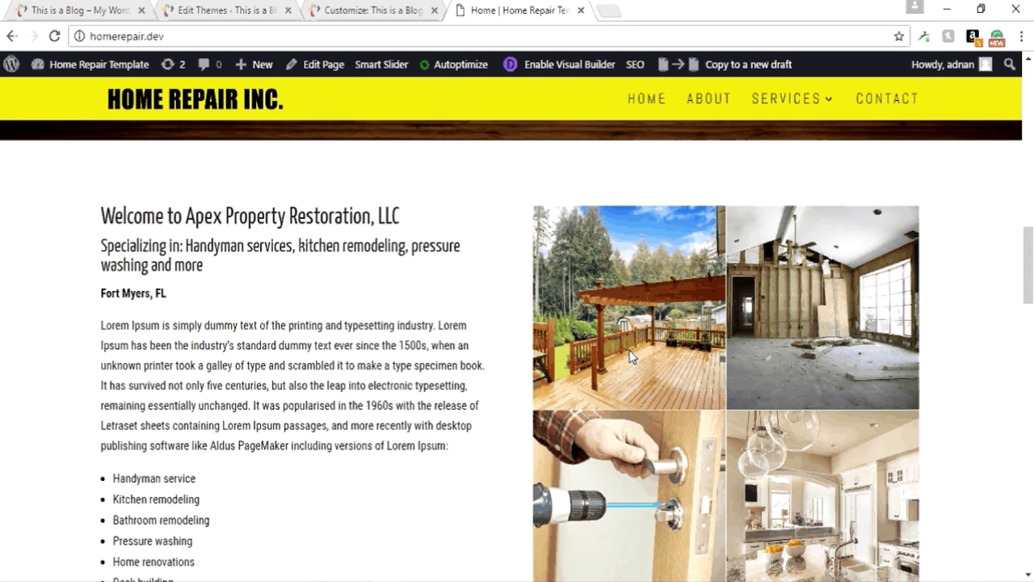